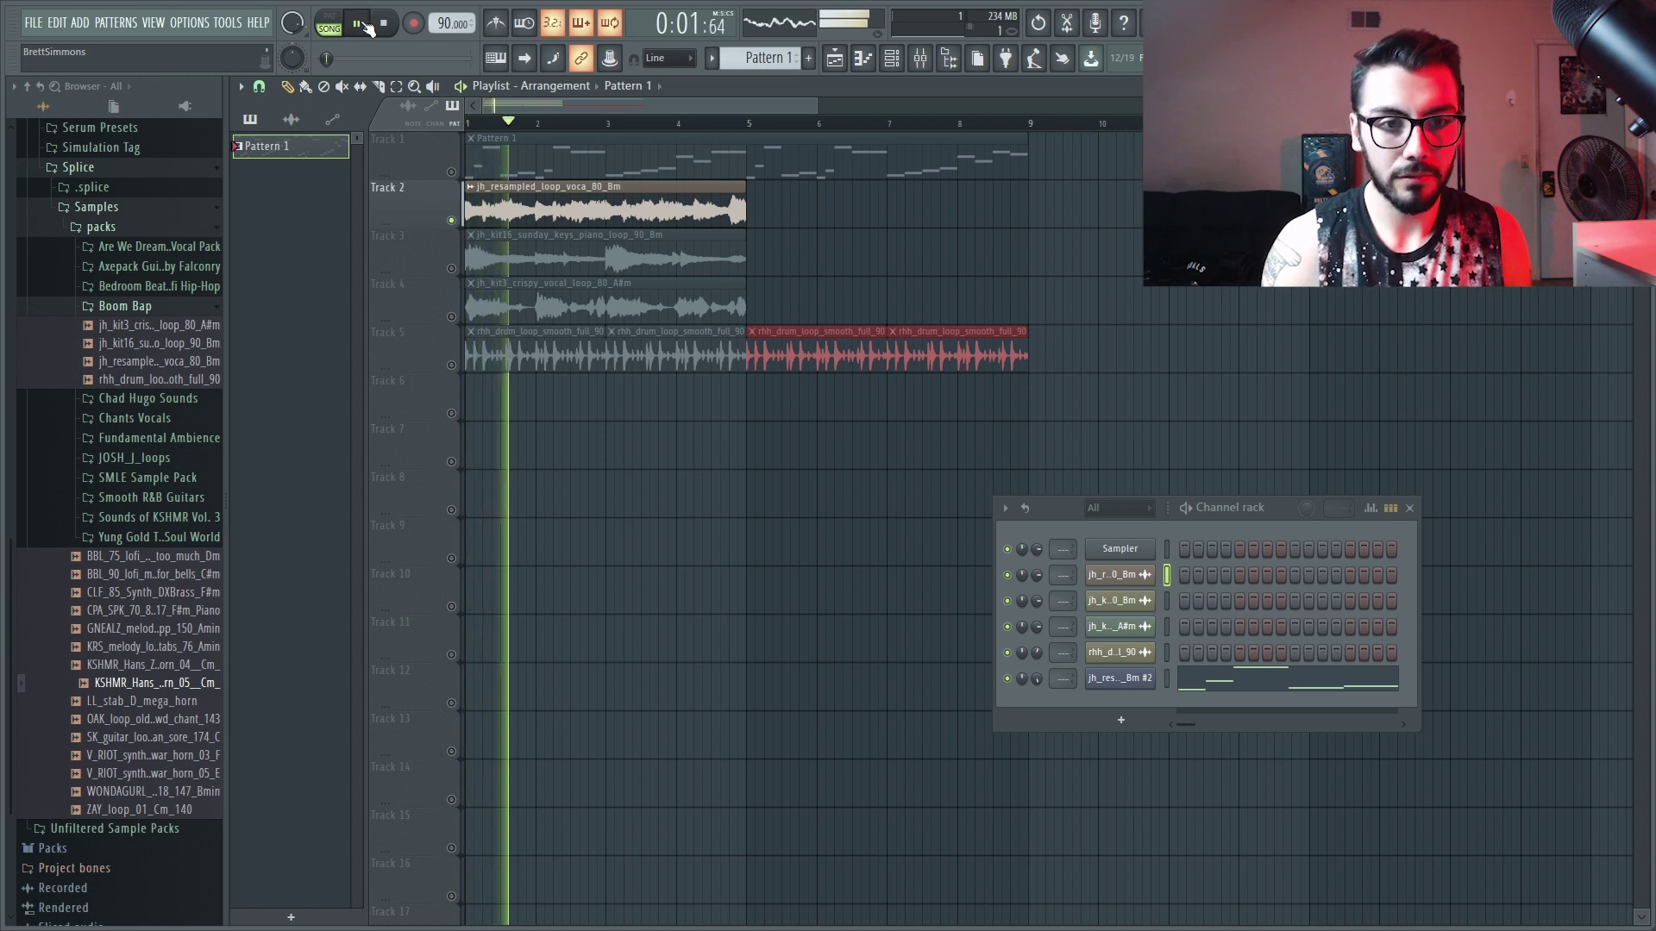
Stop playback and load the jh_kit3_crispy_vocal_loop_80_A#m sample into a new Fruity Slicer channel
left_click(365, 25)
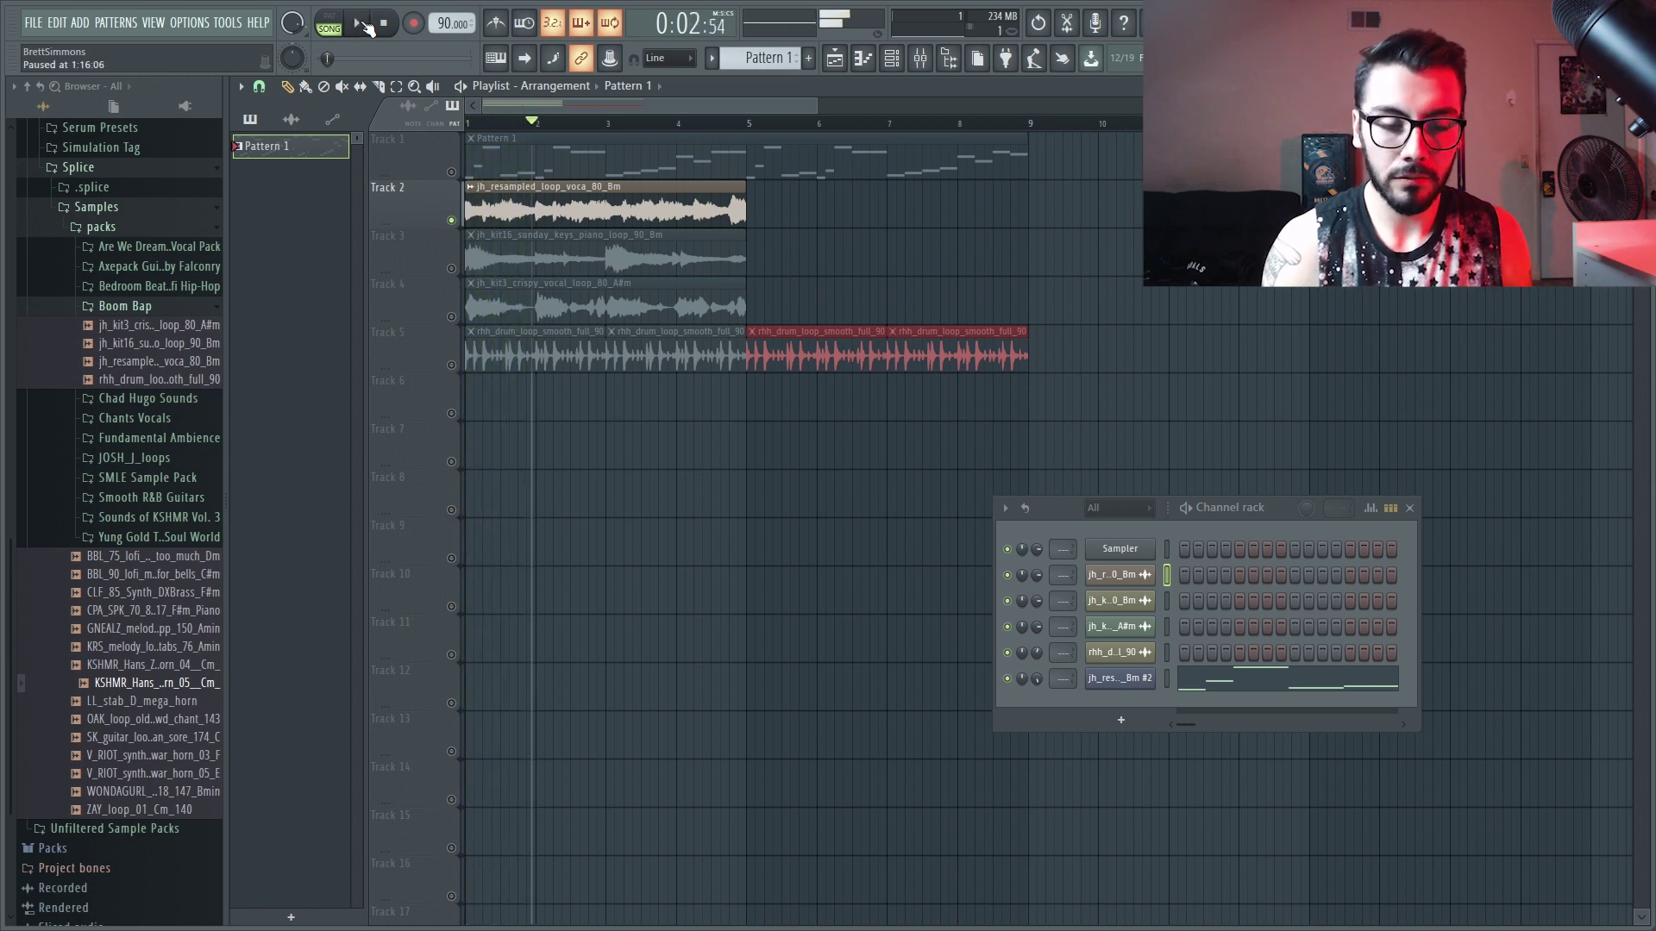
right_click(458, 169)
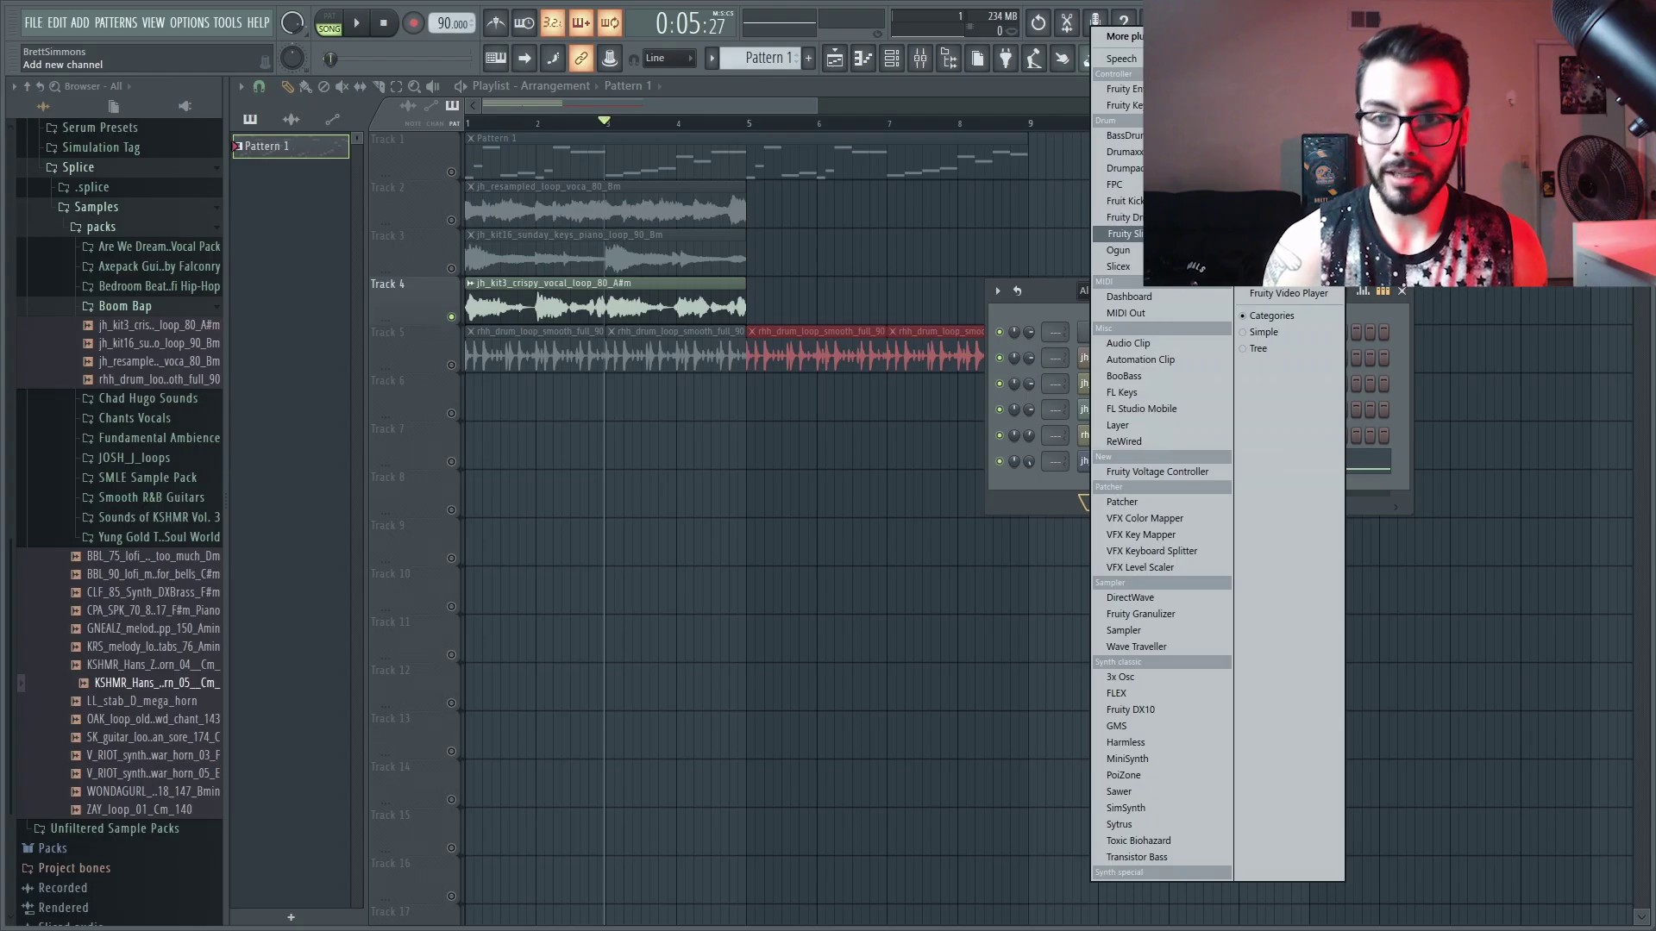
left_click(1118, 234)
left_click_drag(155, 325, 445, 379)
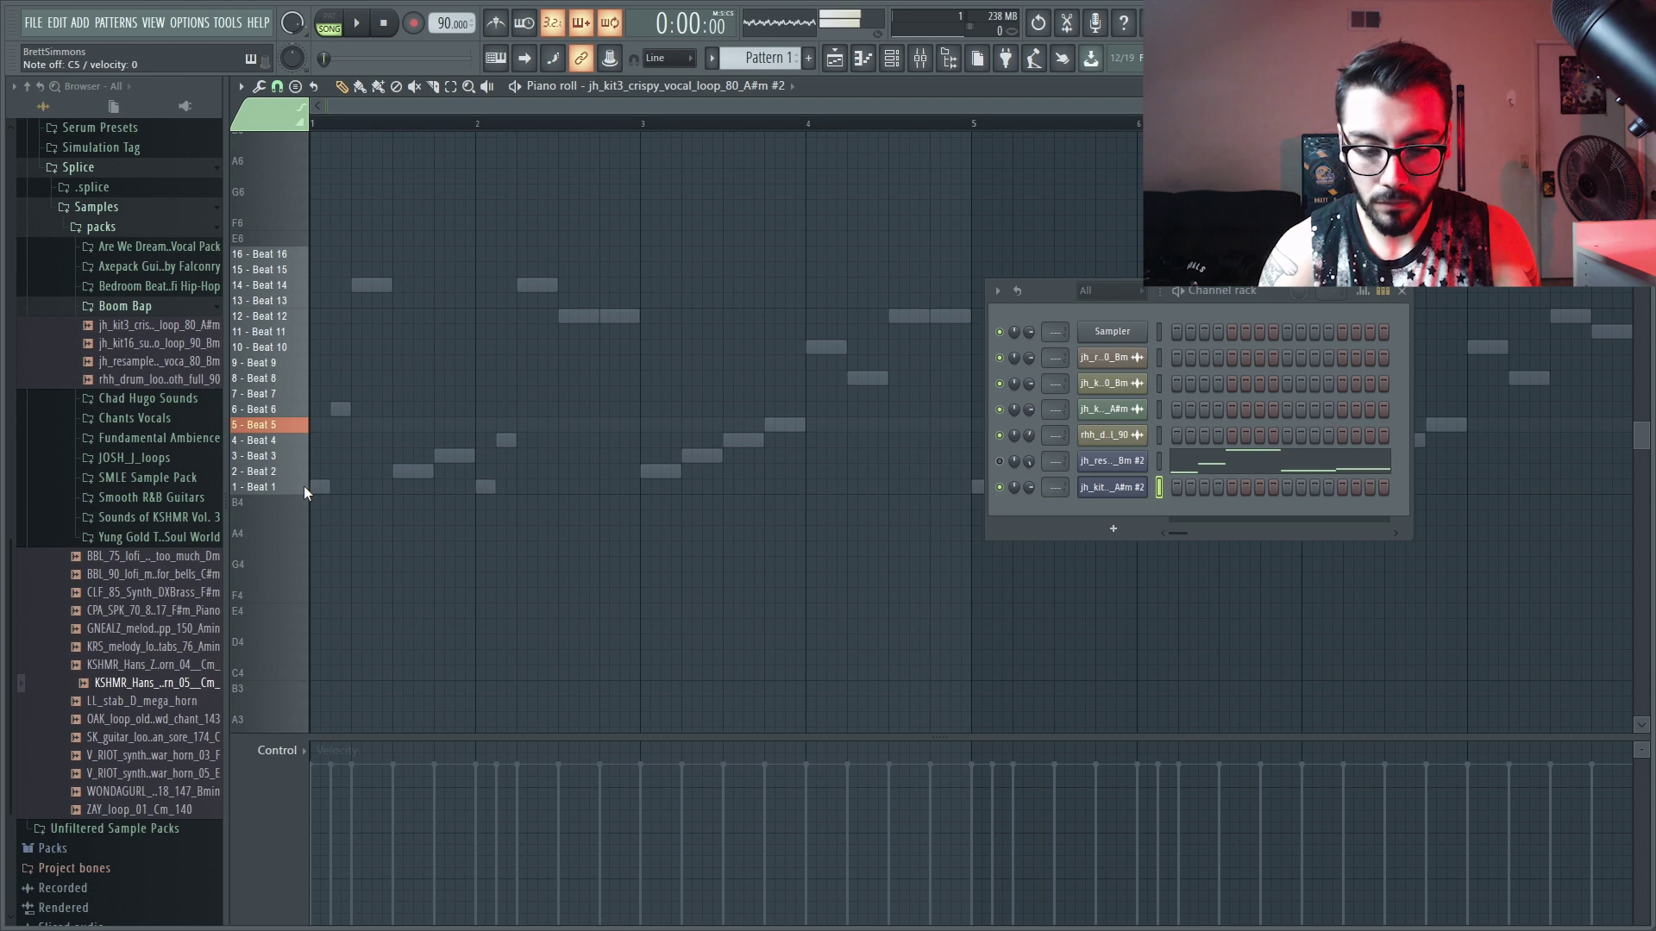
Audition the crispy vocal slices and sequence Beat 3, Beat 1, Beat 2 and Beat 5 across bar 1
key("x")
key("z")
key("c")
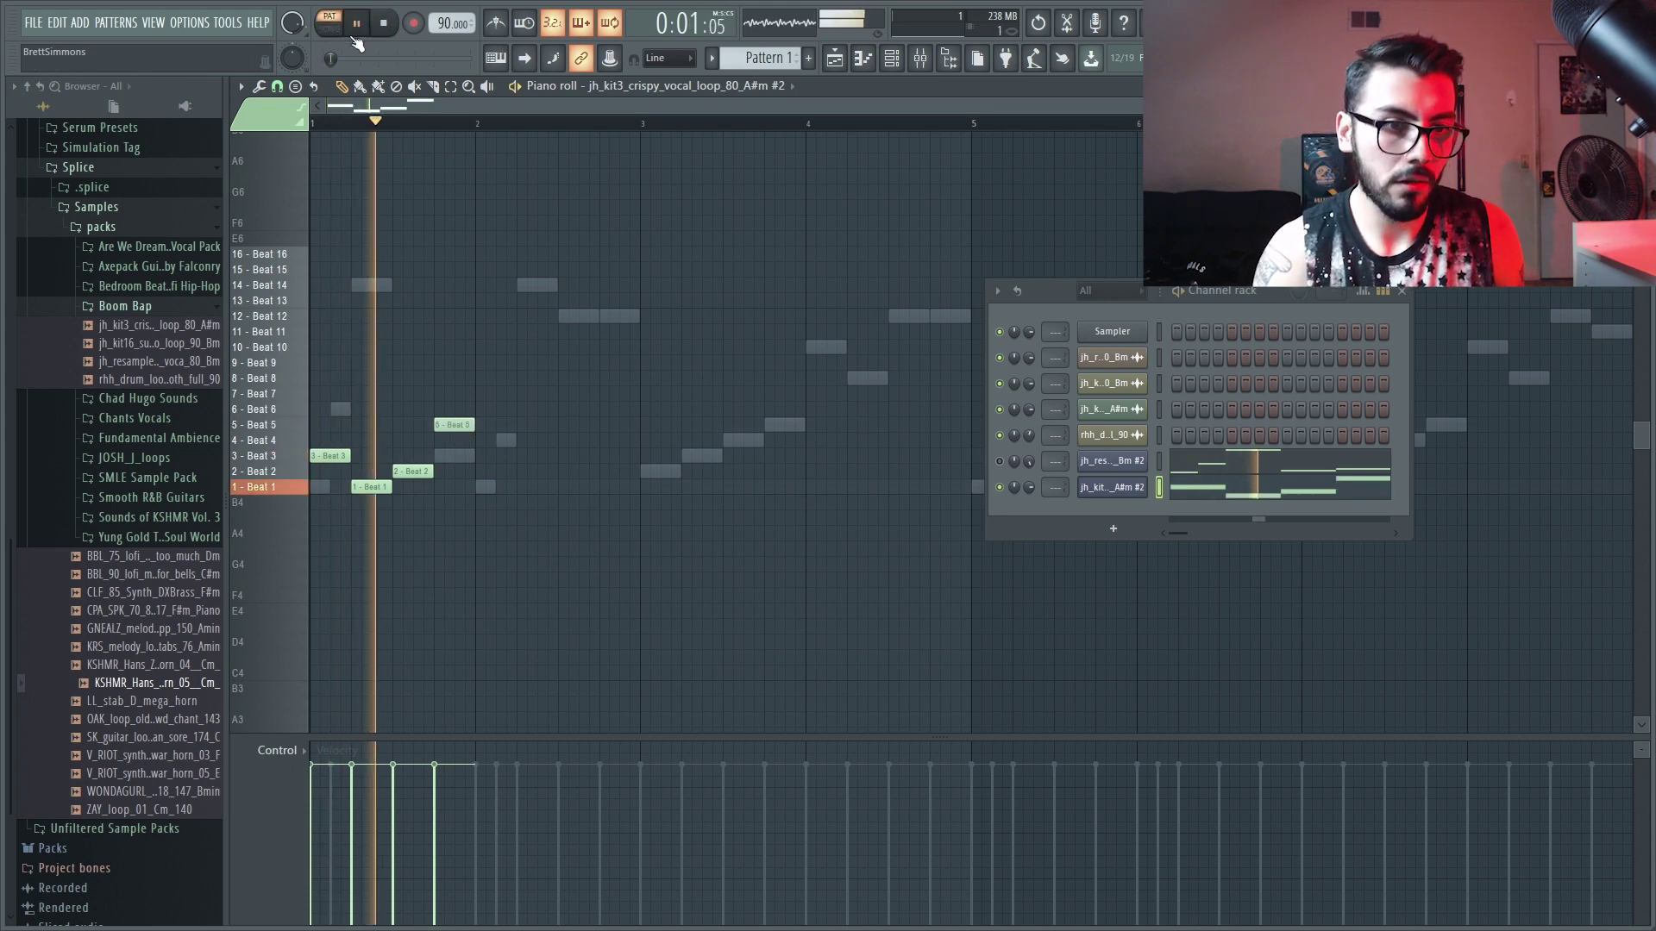
key("space")
Review the crispy vocal's slices in its Fruity Slicer, and lower the last Beat 8 note in bar 3 to Beat 7
left_click(1113, 487)
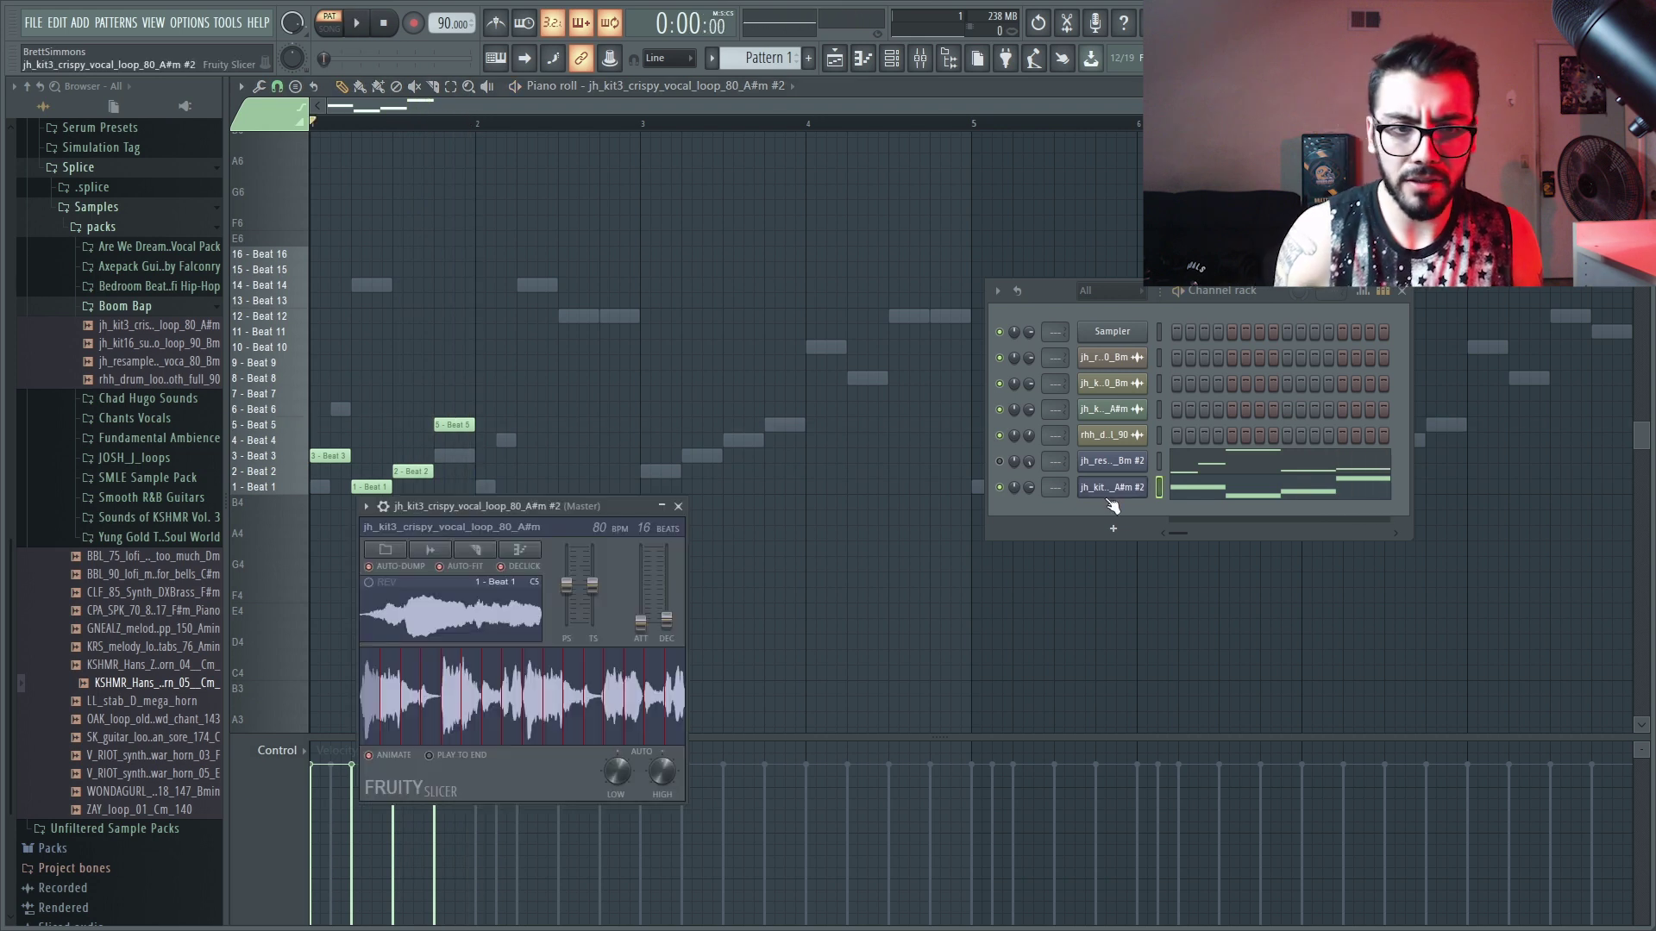
left_click_drag(582, 509, 624, 310)
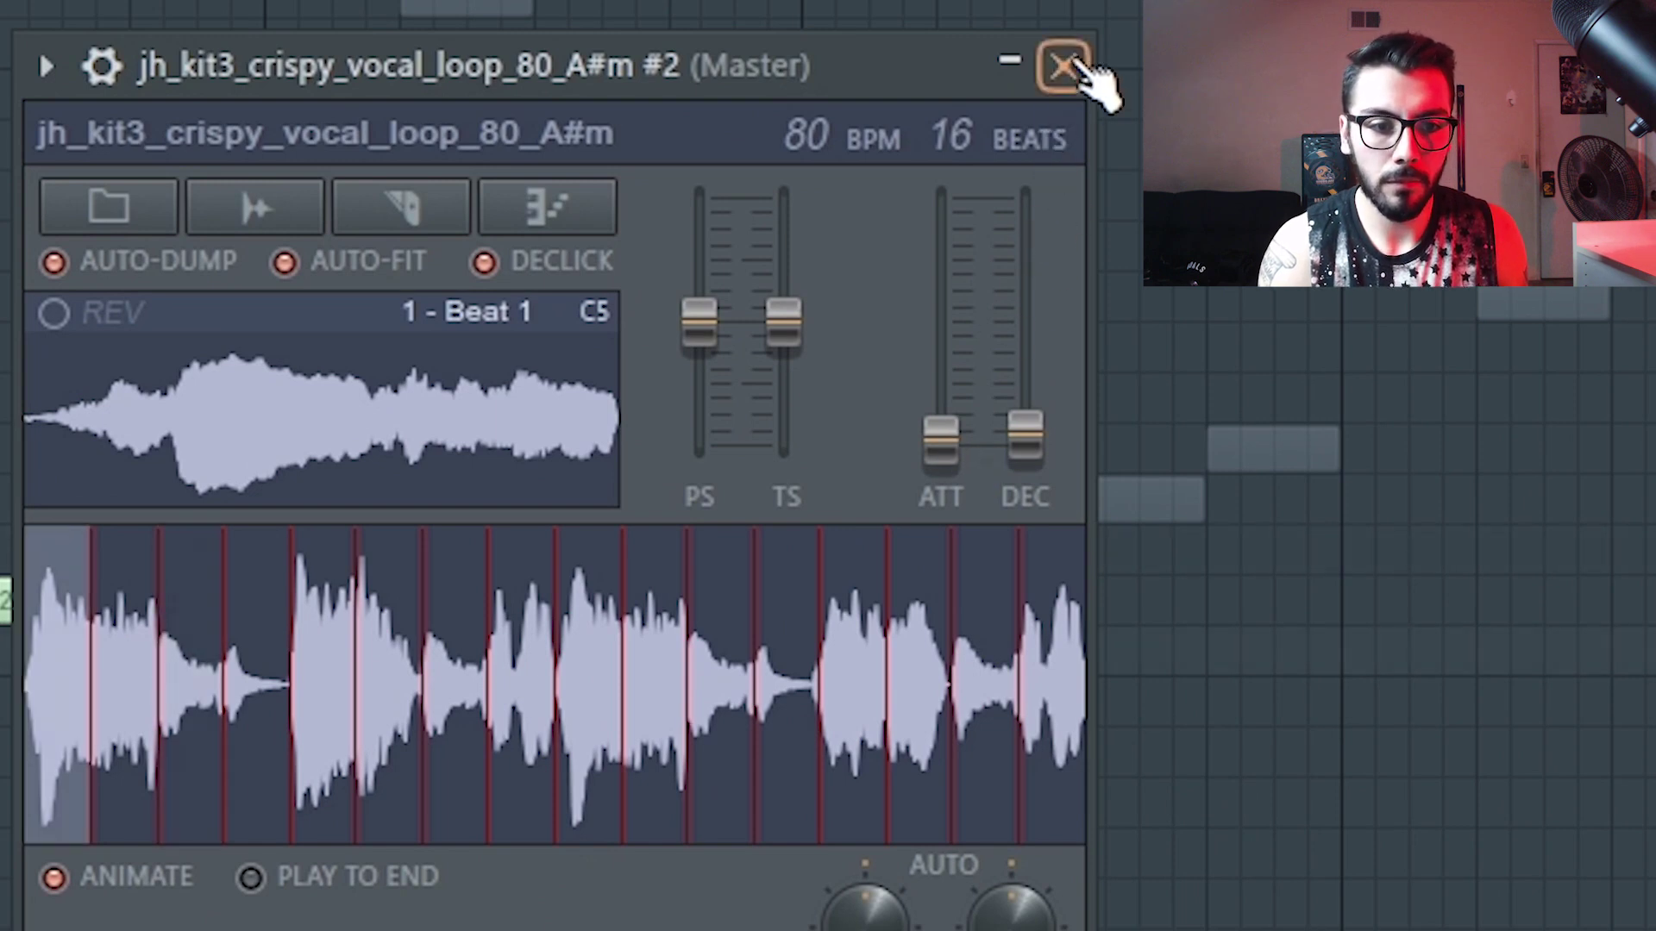
left_click(1063, 66)
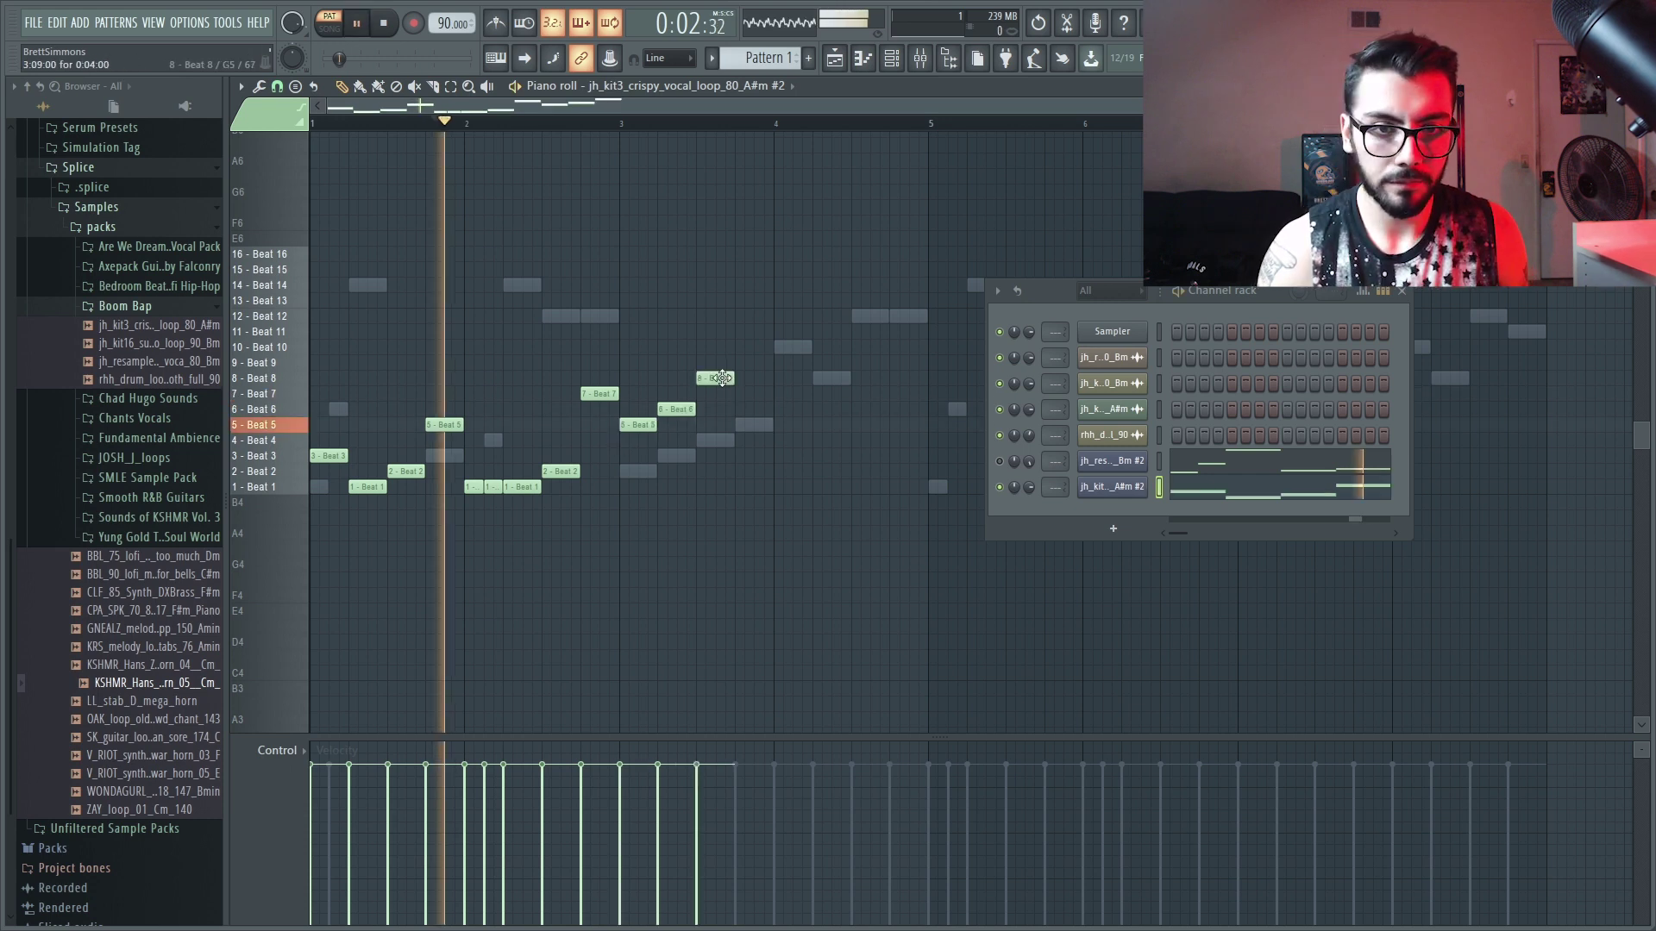
left_click_drag(721, 377, 722, 393)
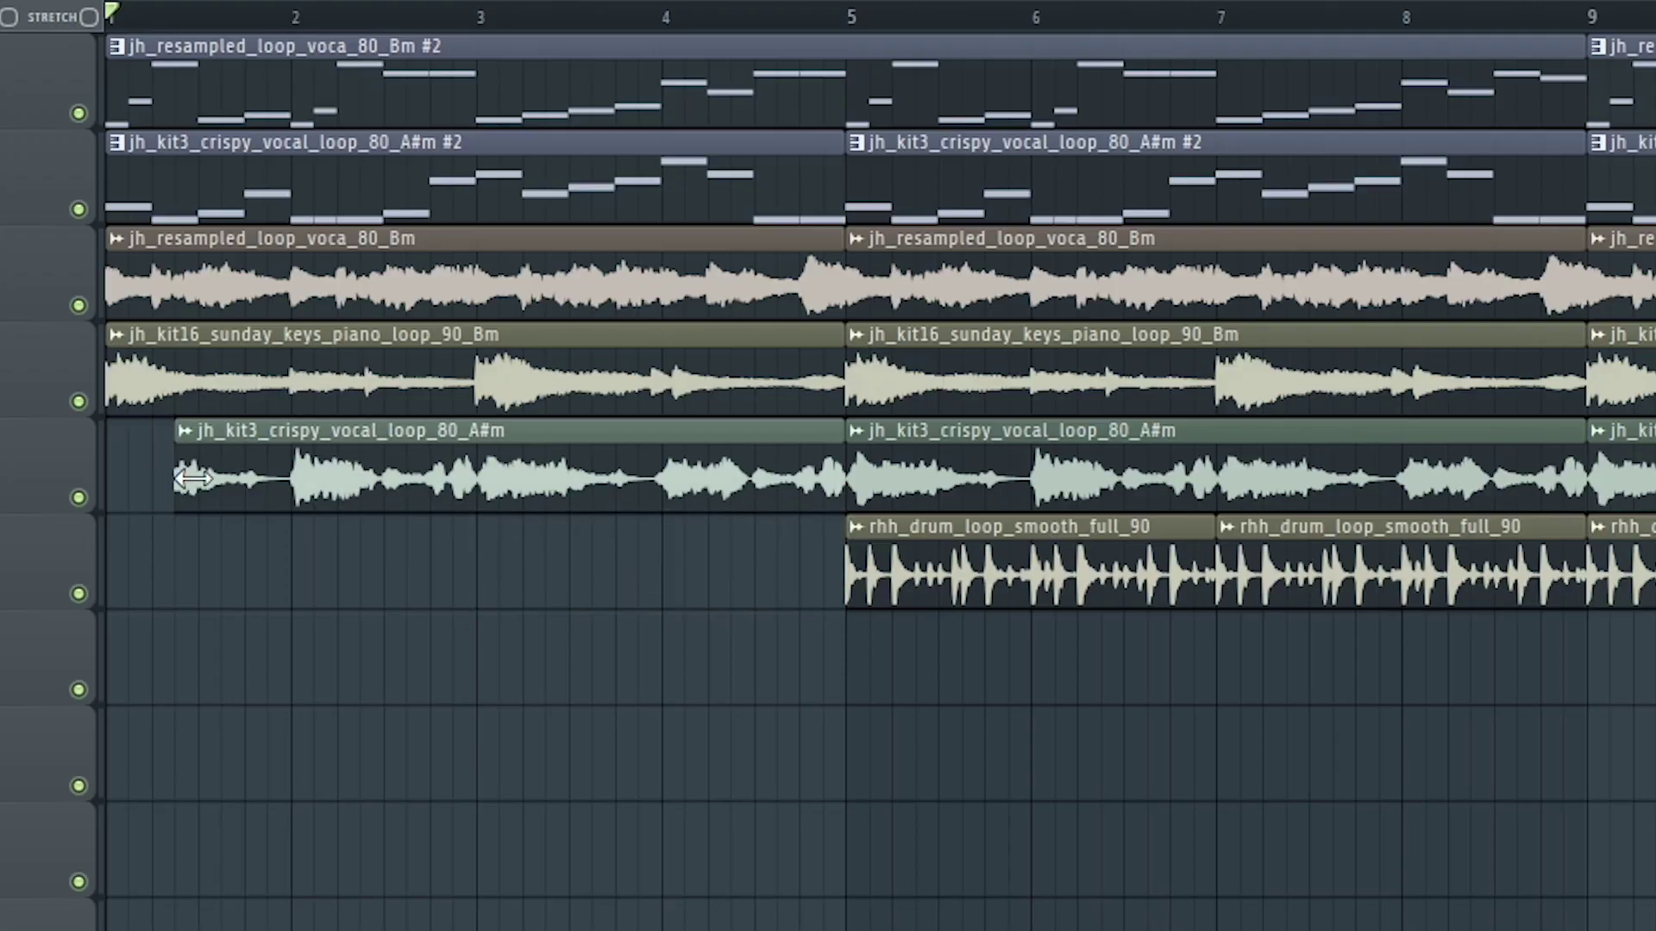
Remove the piano loop from bars 1–4 and the resampled vocal audio from bars 5–8, and play the arrangement
right_click(423, 392)
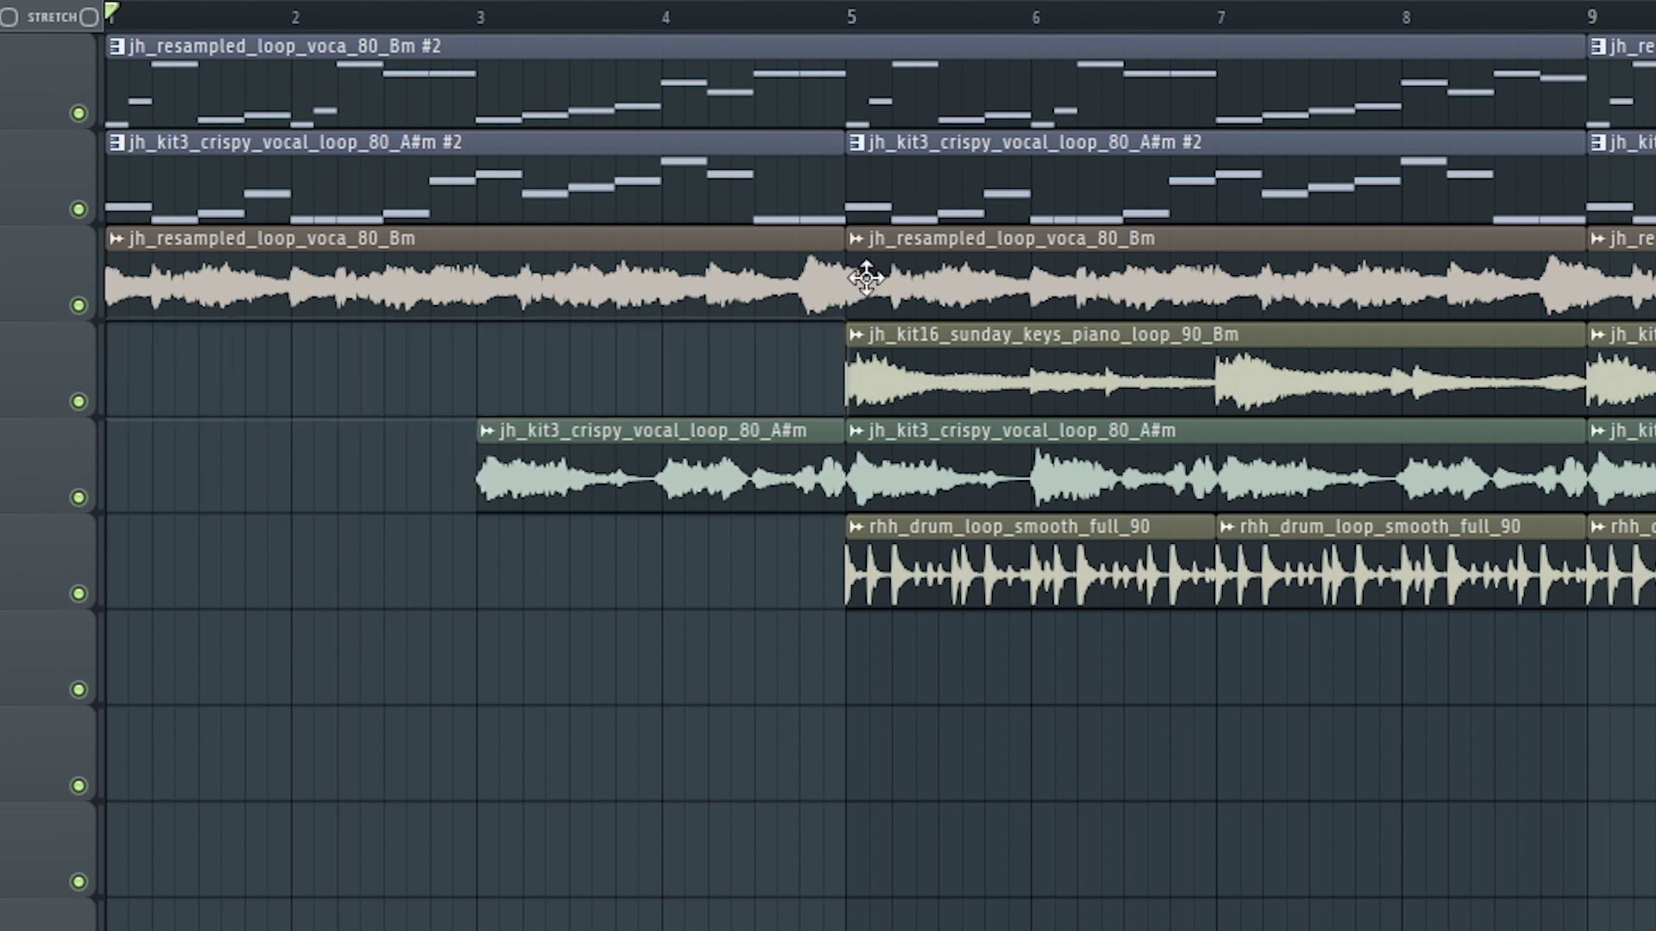
right_click(1070, 290)
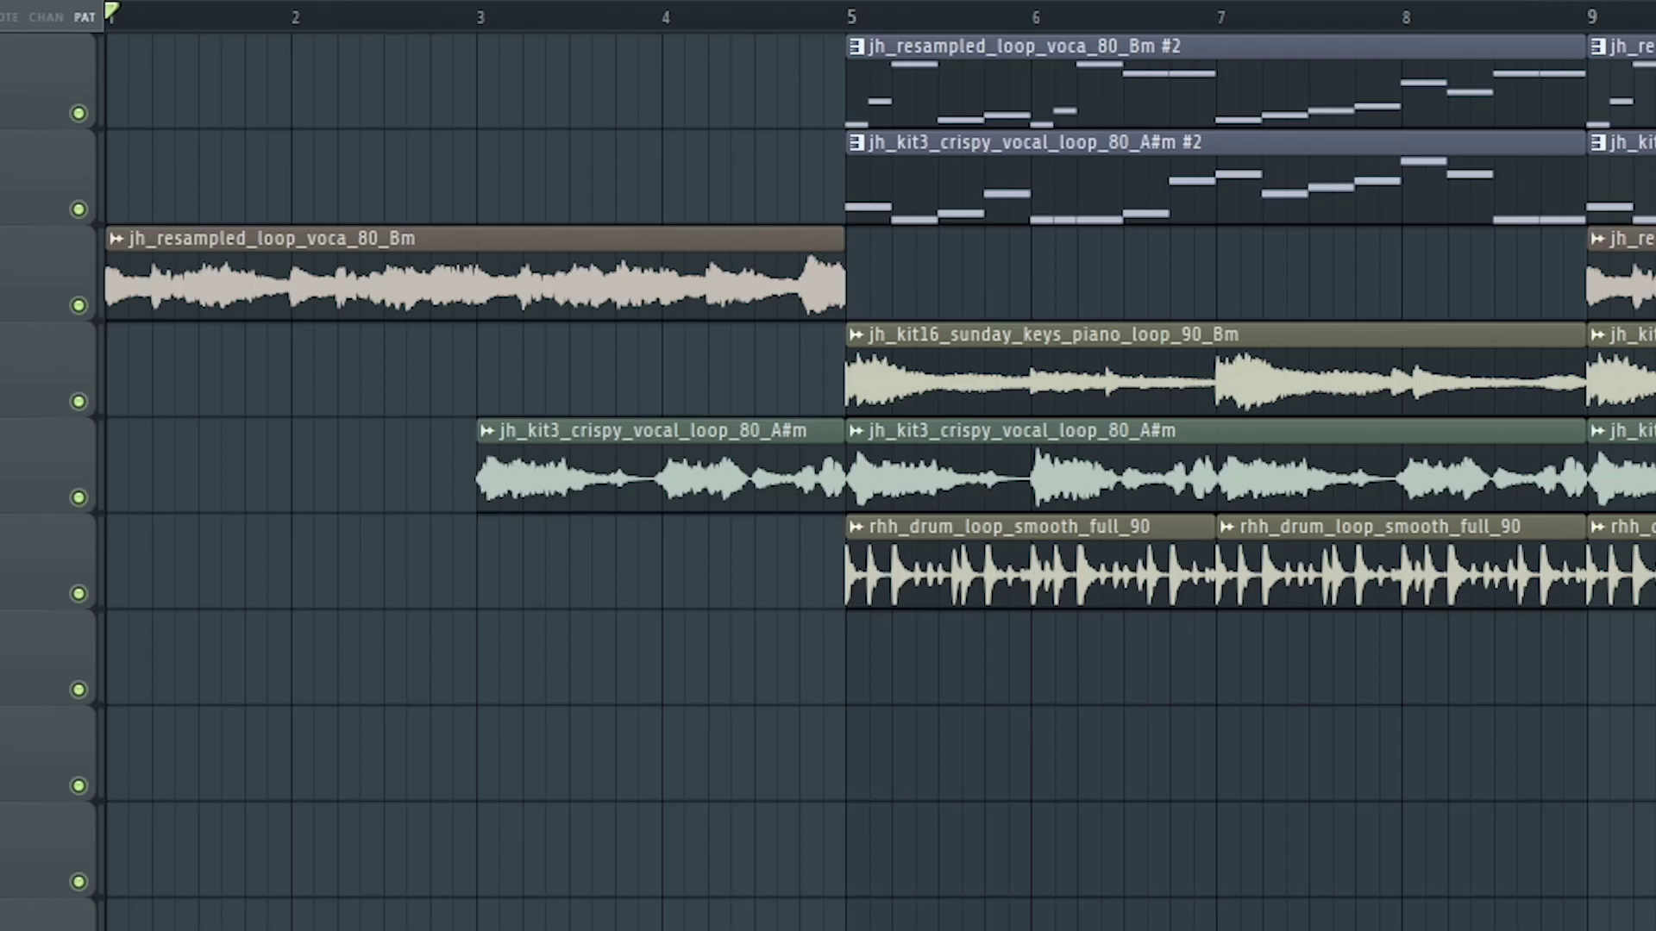
key("space")
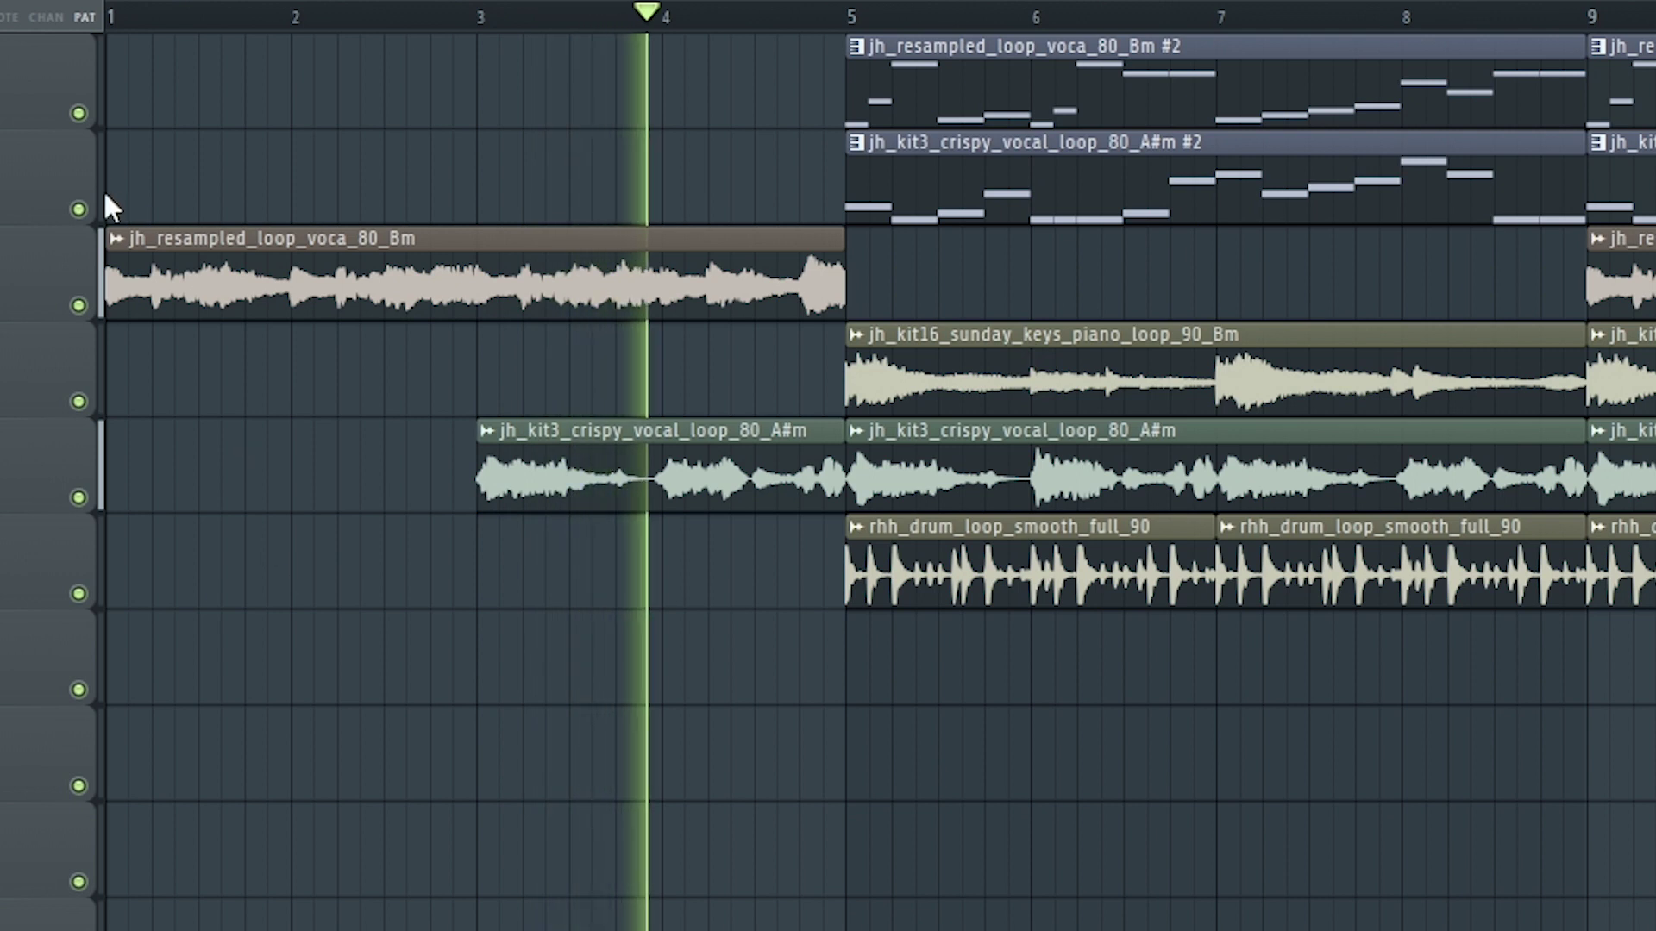
Mute the two sliced pattern tracks during playback and delete the crispy vocal audio clip from bars 5–8
left_click(78, 113)
left_click(78, 209)
right_click(966, 501)
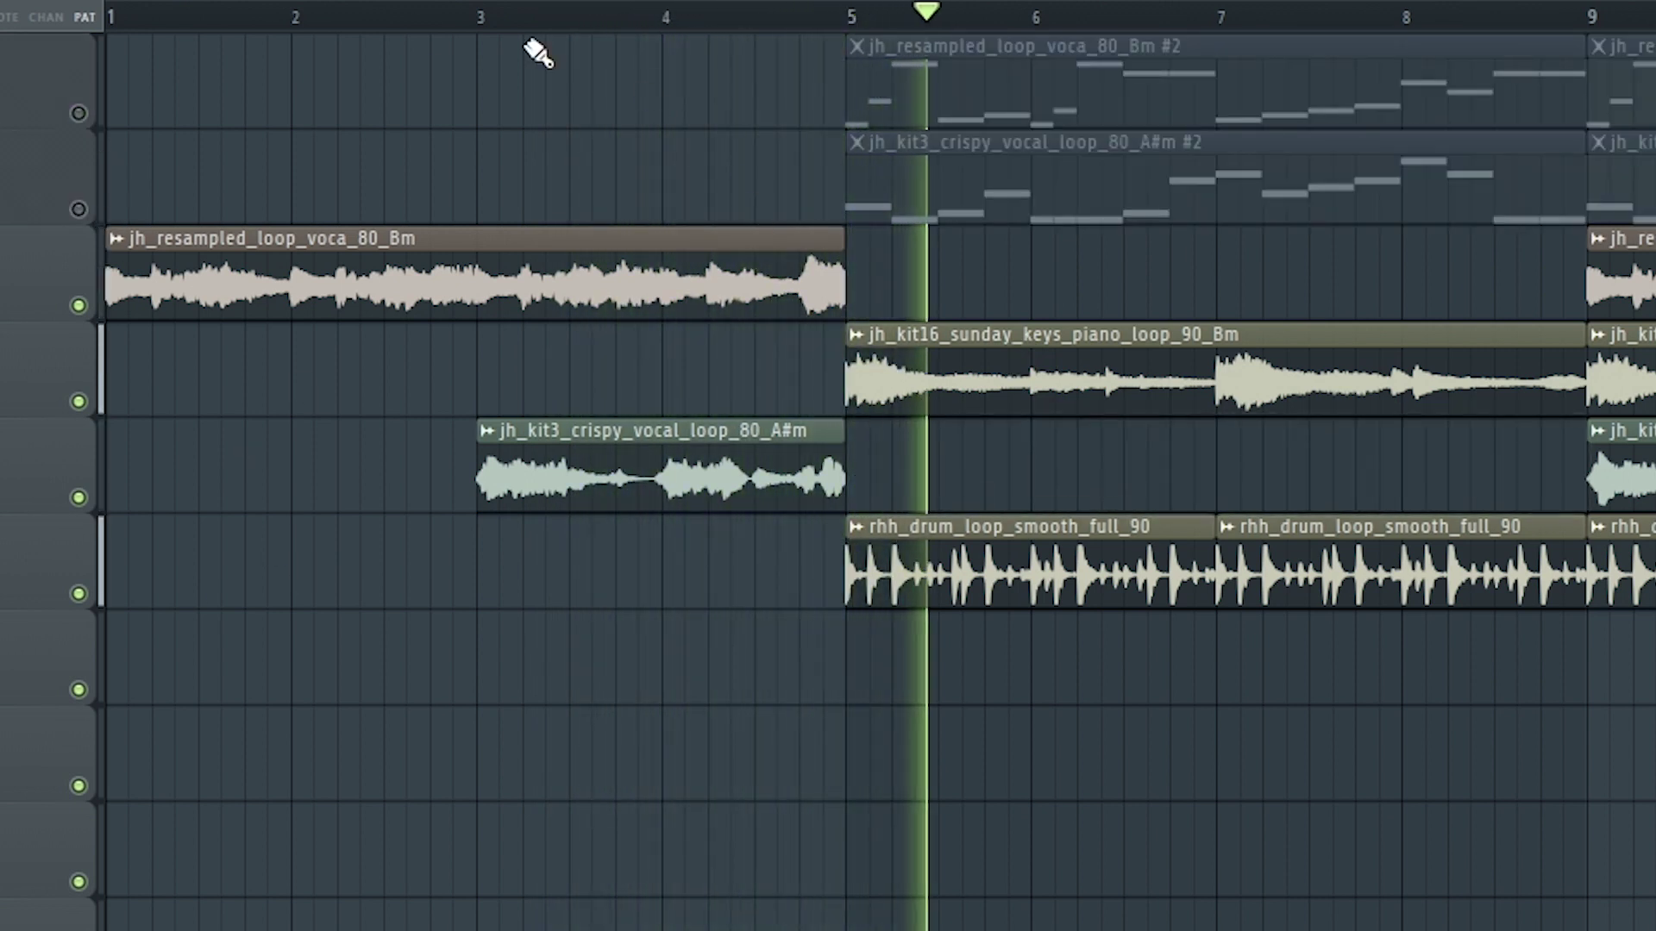
left_click_drag(351, 3, 399, 8)
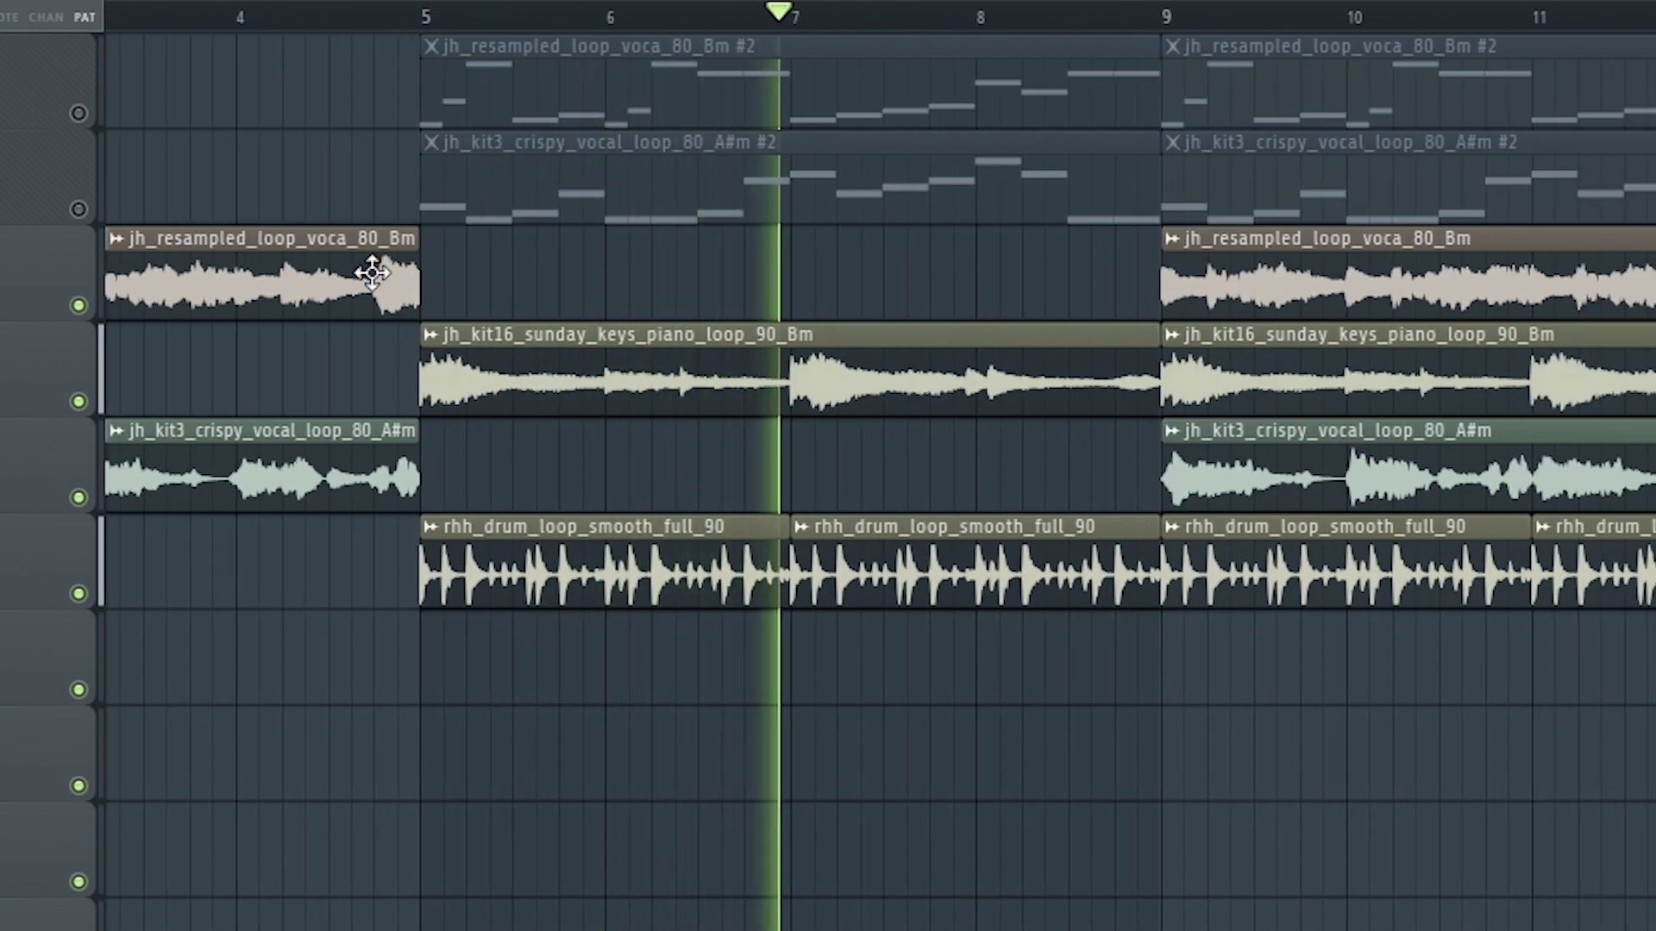
key("space")
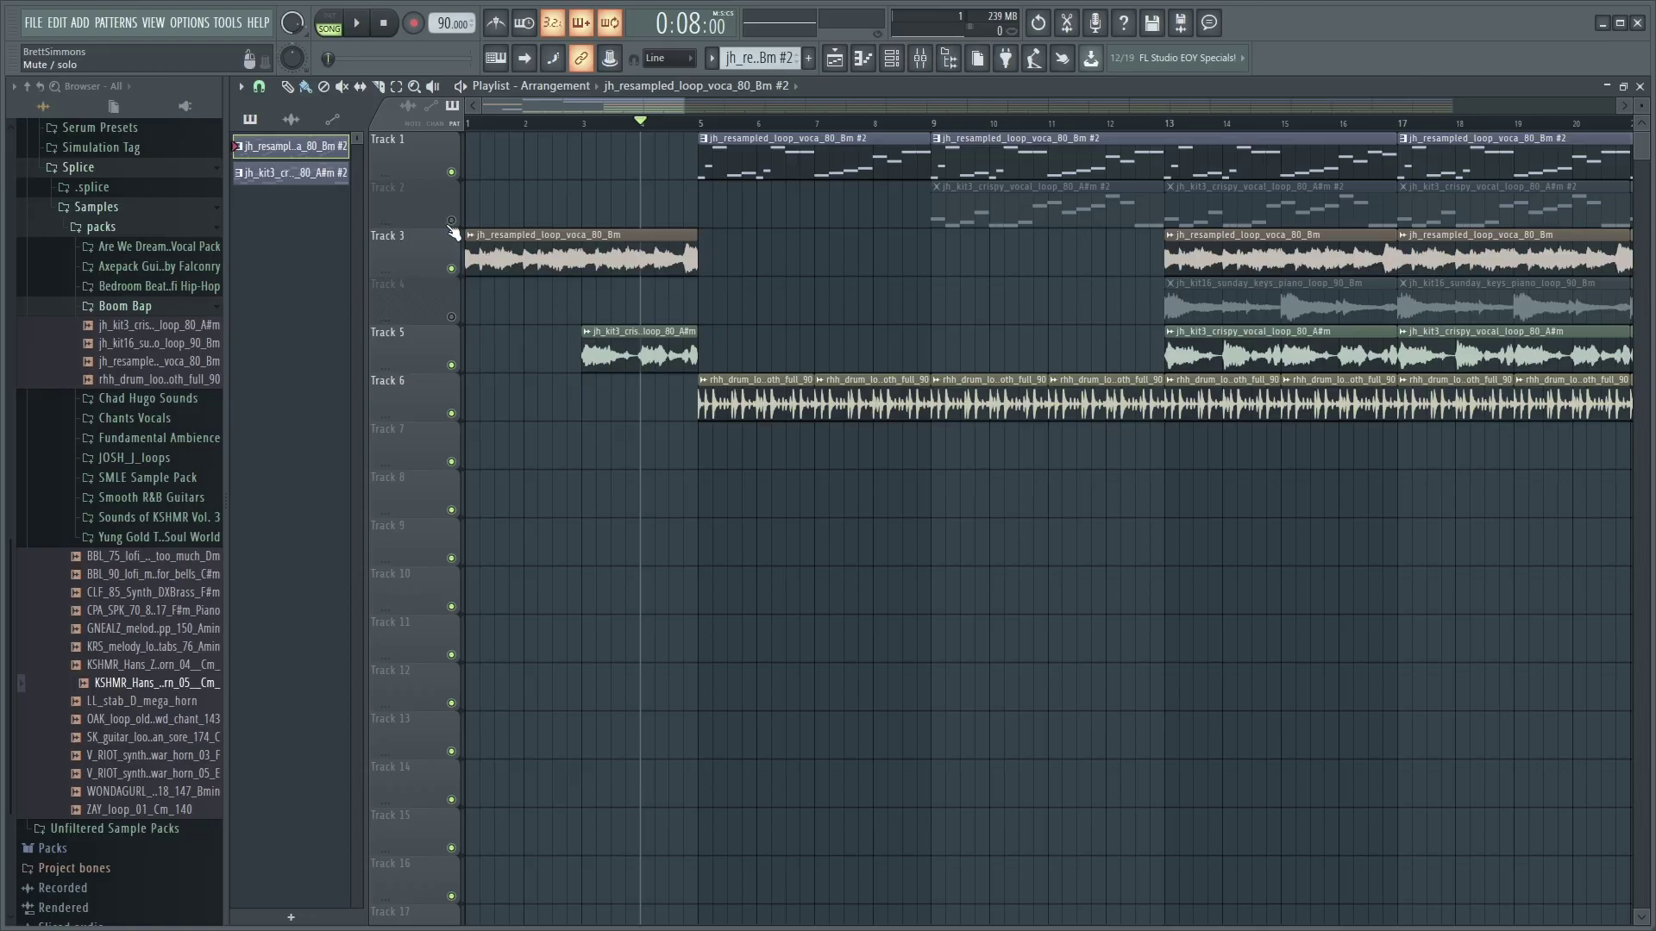
Restore all muted playlist tracks so that tracks 2 and 4 play again
left_click(451, 220, "ctrl")
left_click(451, 220, "ctrl")
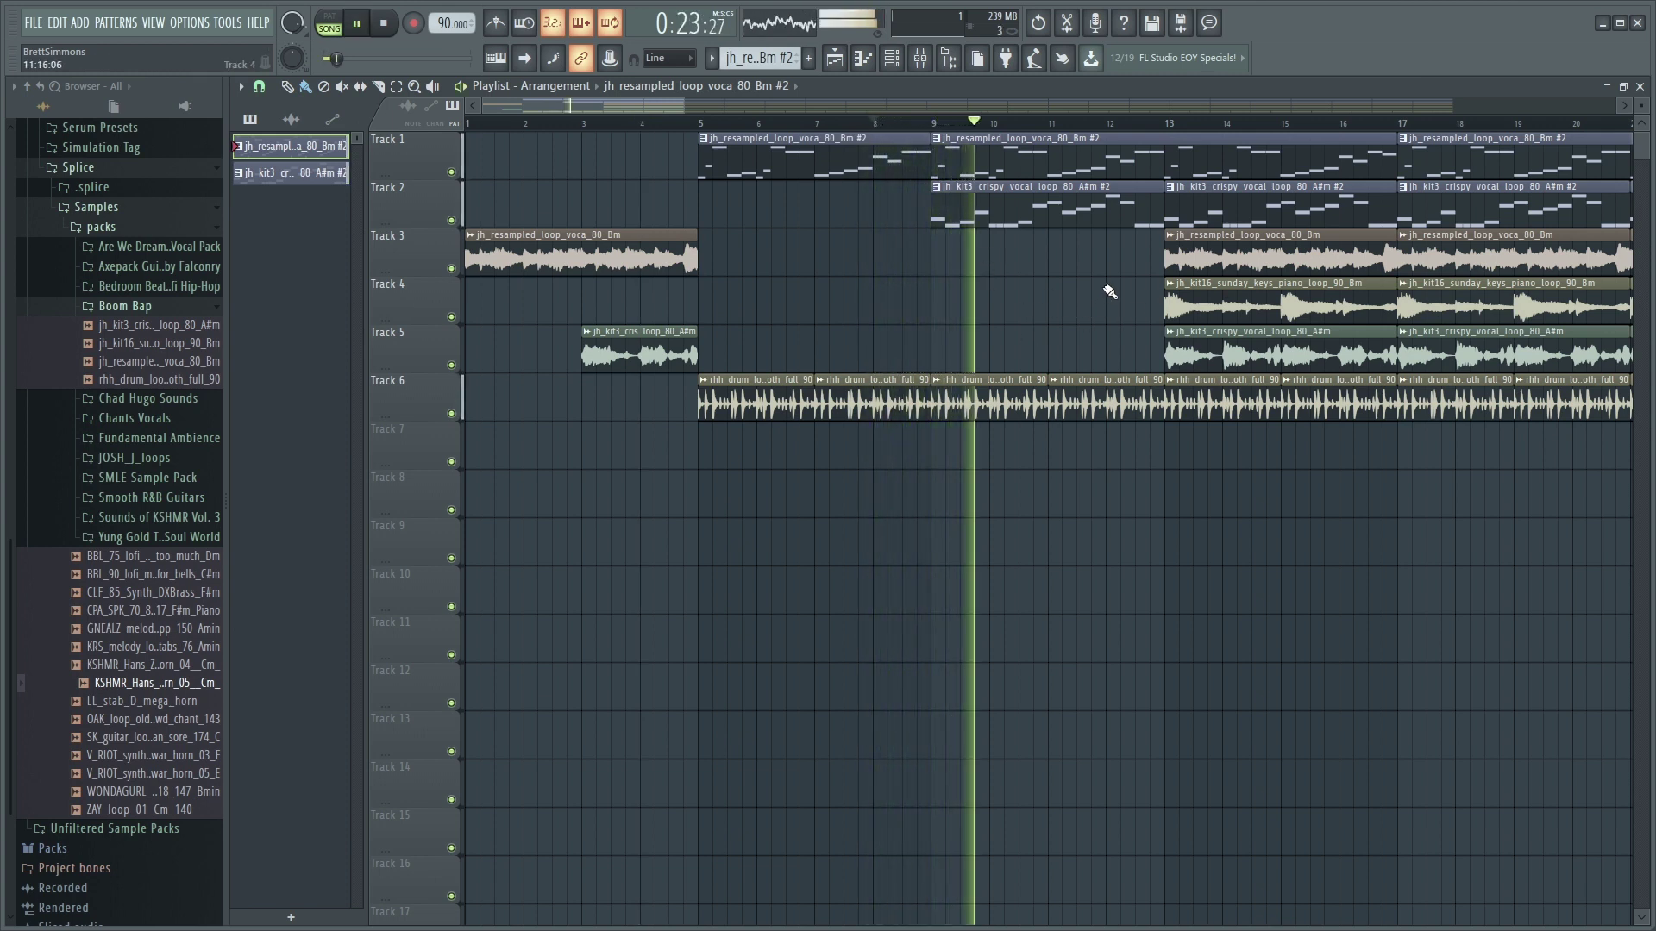
scroll(648, 105, "down", 2)
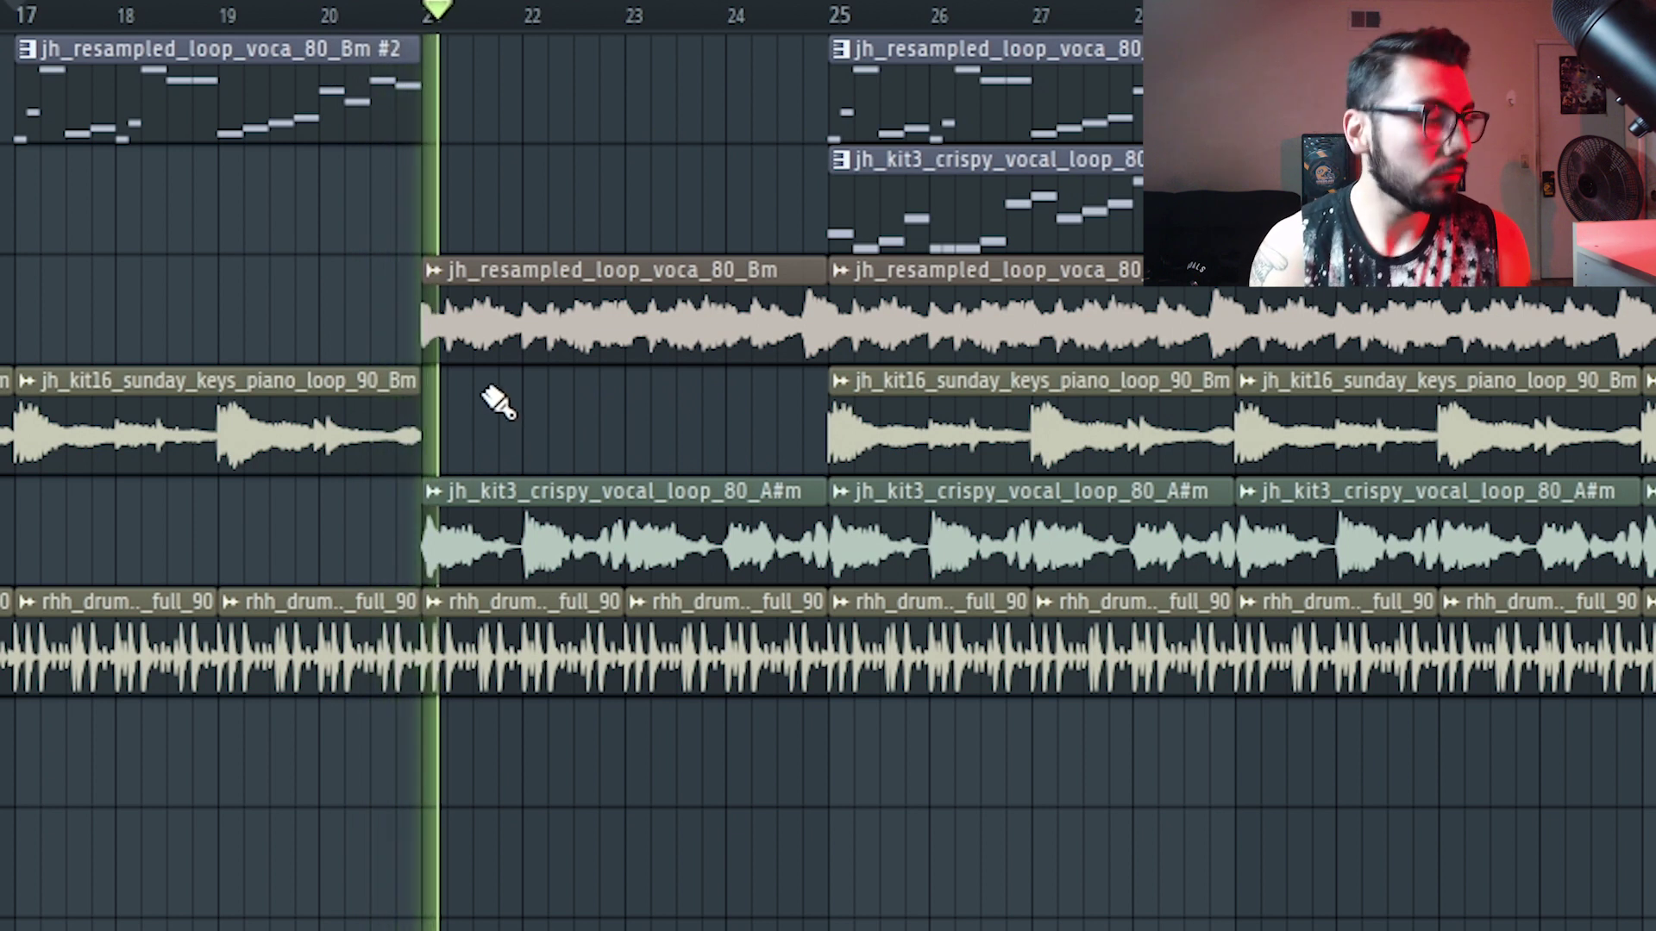
Shift the clips on tracks 1–5 after bar 25 two bars later to start the section at bar 27, and play from about bar 24
scroll(263, 4, "right", 3)
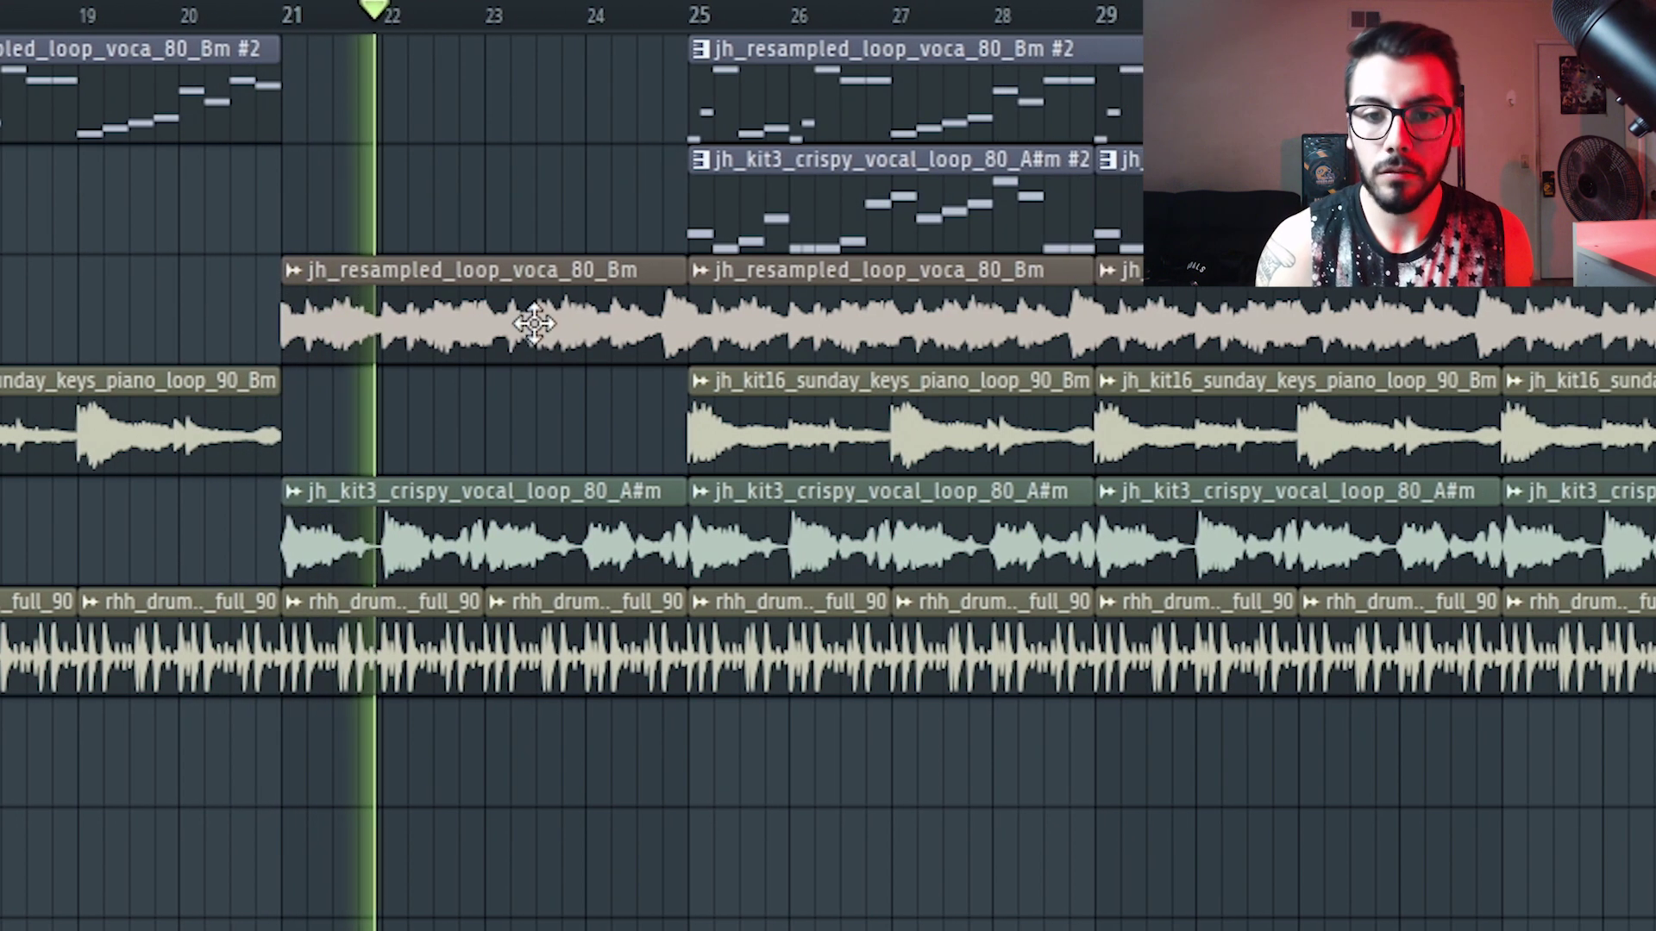
scroll(611, 784, "down", 2)
scroll(928, 810, "up", 2)
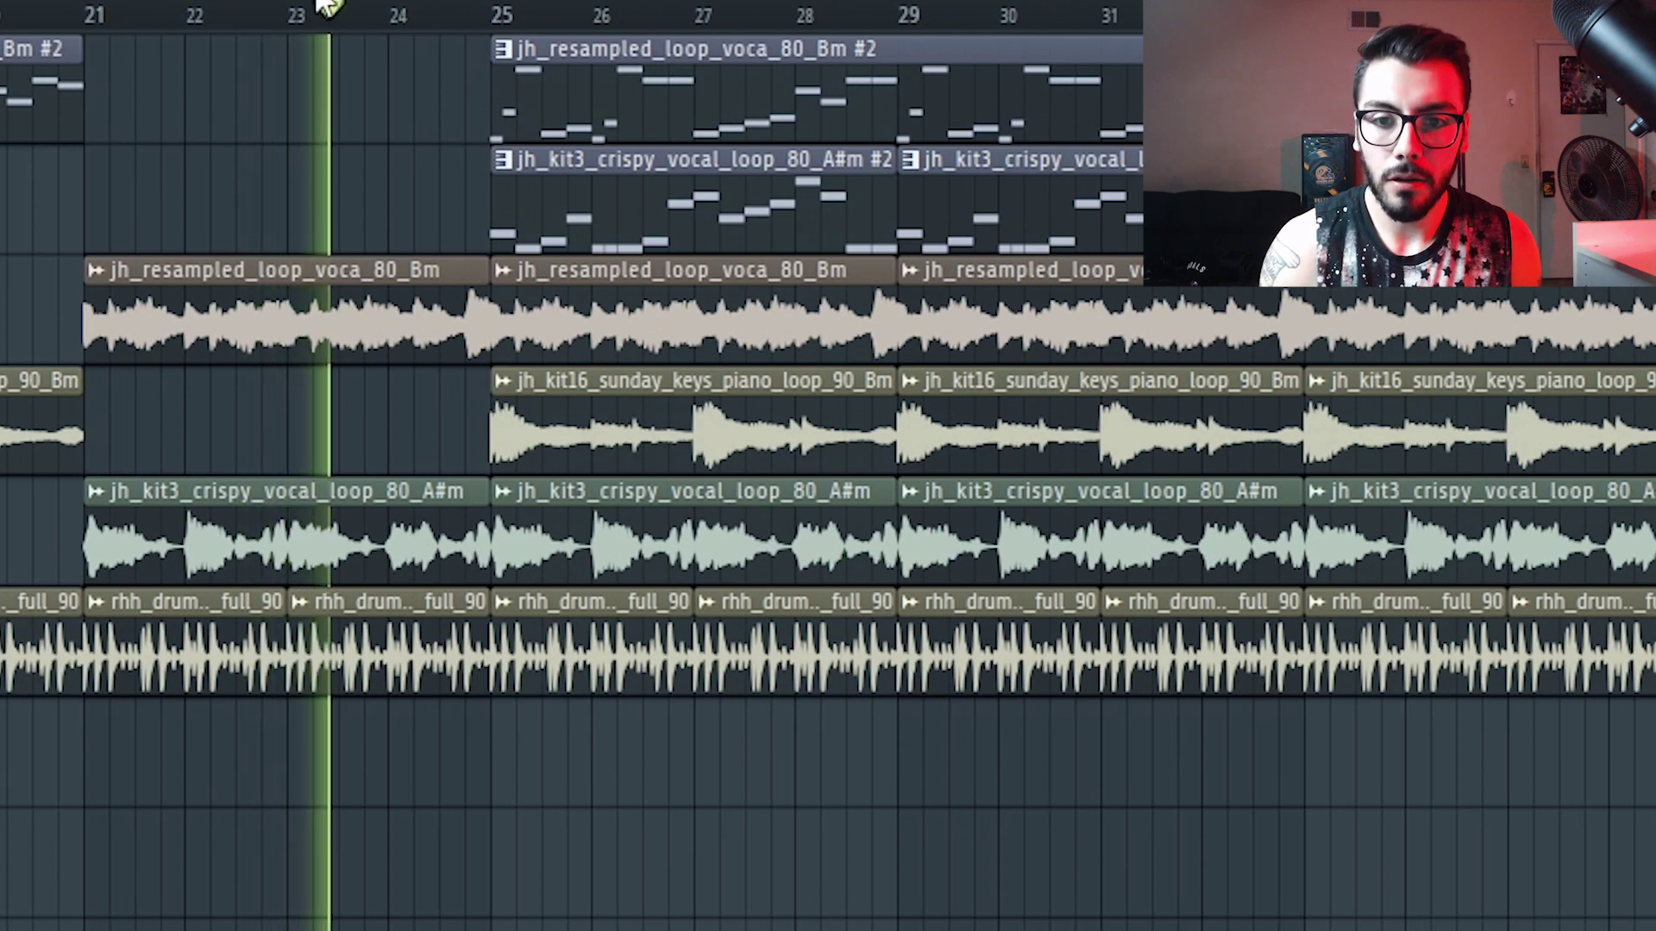
scroll(406, 81, "right", 6)
key("t")
left_click_drag(406, 81, 354, 190)
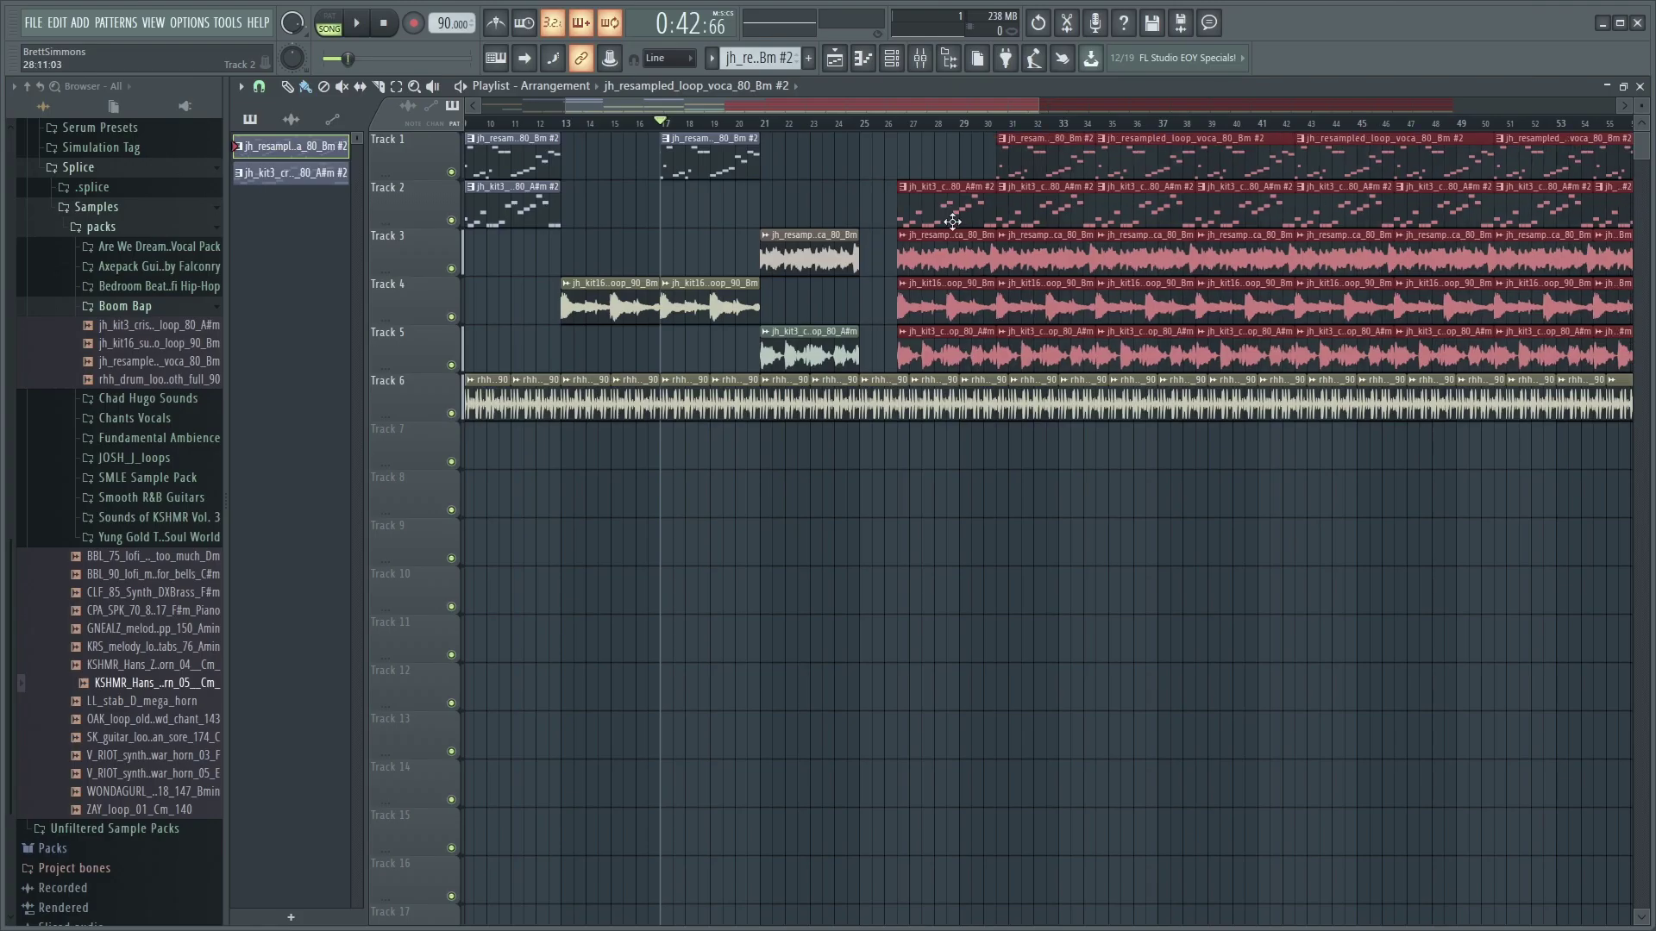
left_click_drag(931, 207, 966, 225)
scroll(939, 547, "up", 4)
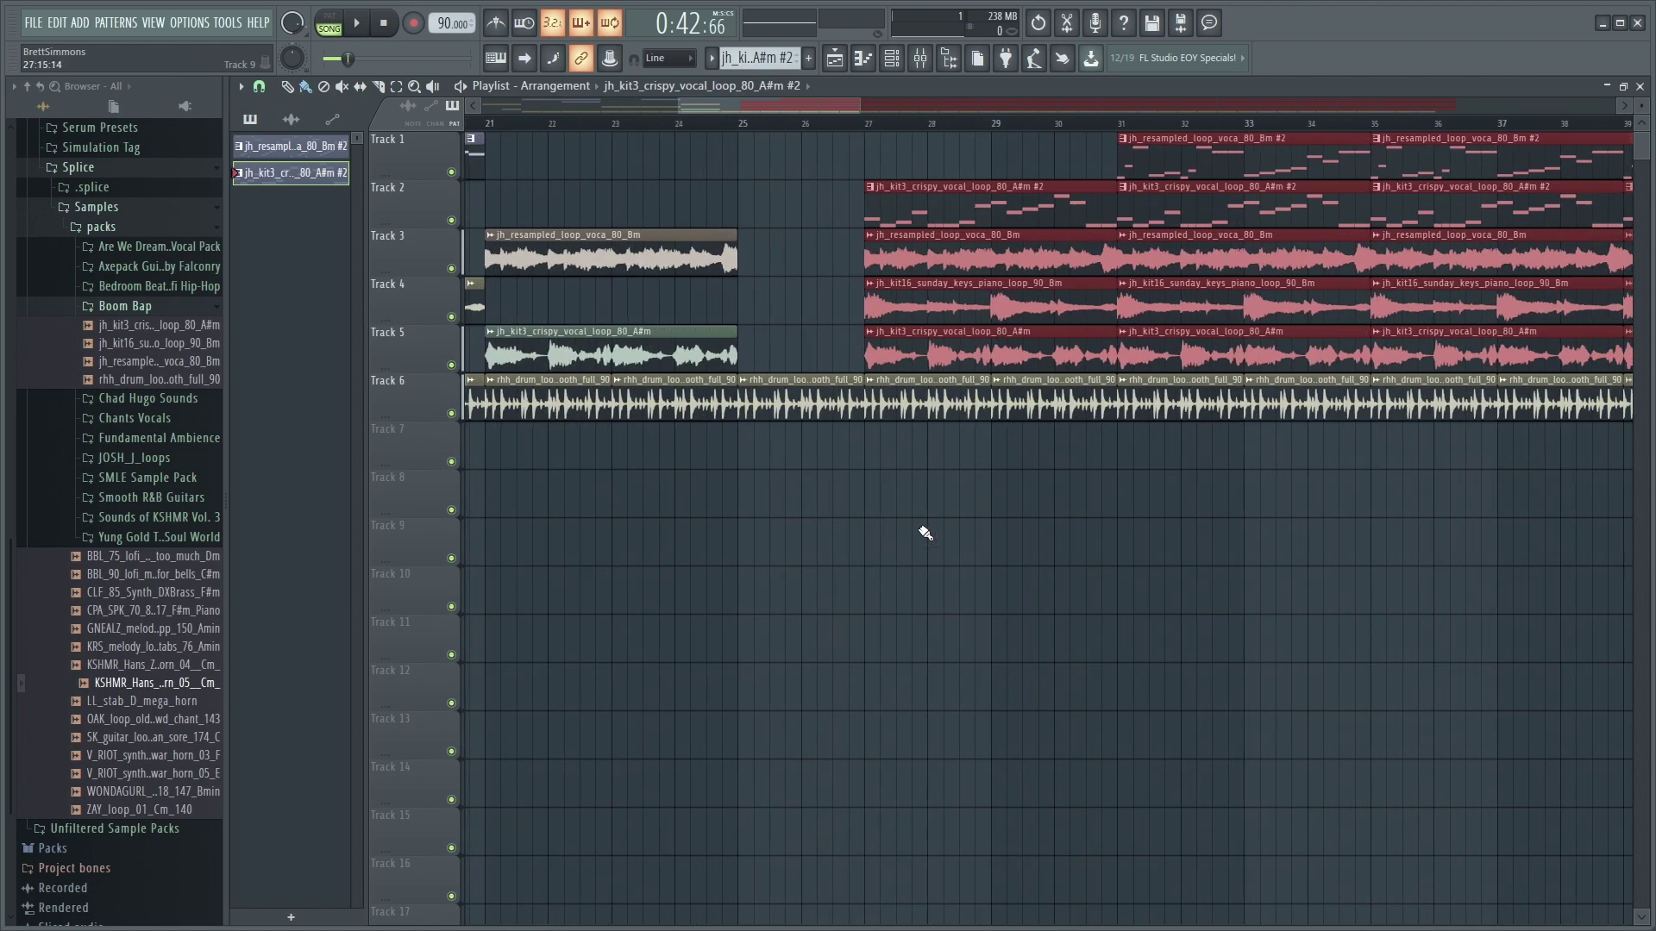
left_click(686, 128)
key("space")
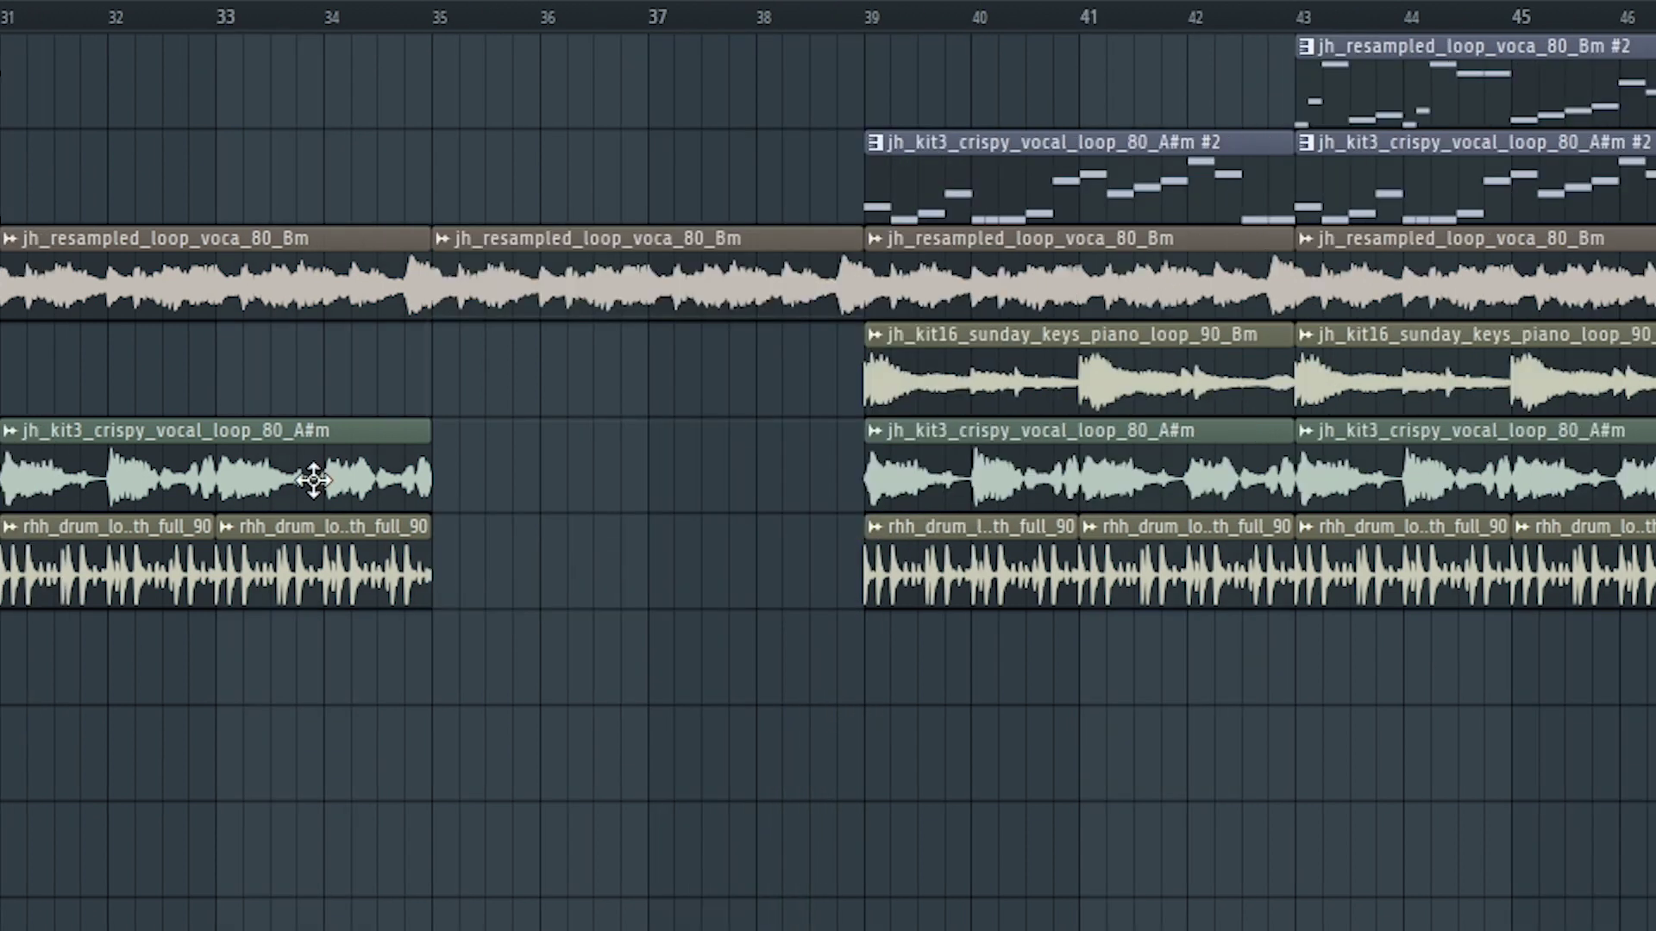
Fill bars 35–38 with the crispy vocal loop on track 5 and the jh_resampled_loop_voca_80_Bm #2 pattern on track 1
left_click_drag(629, 477, 815, 477)
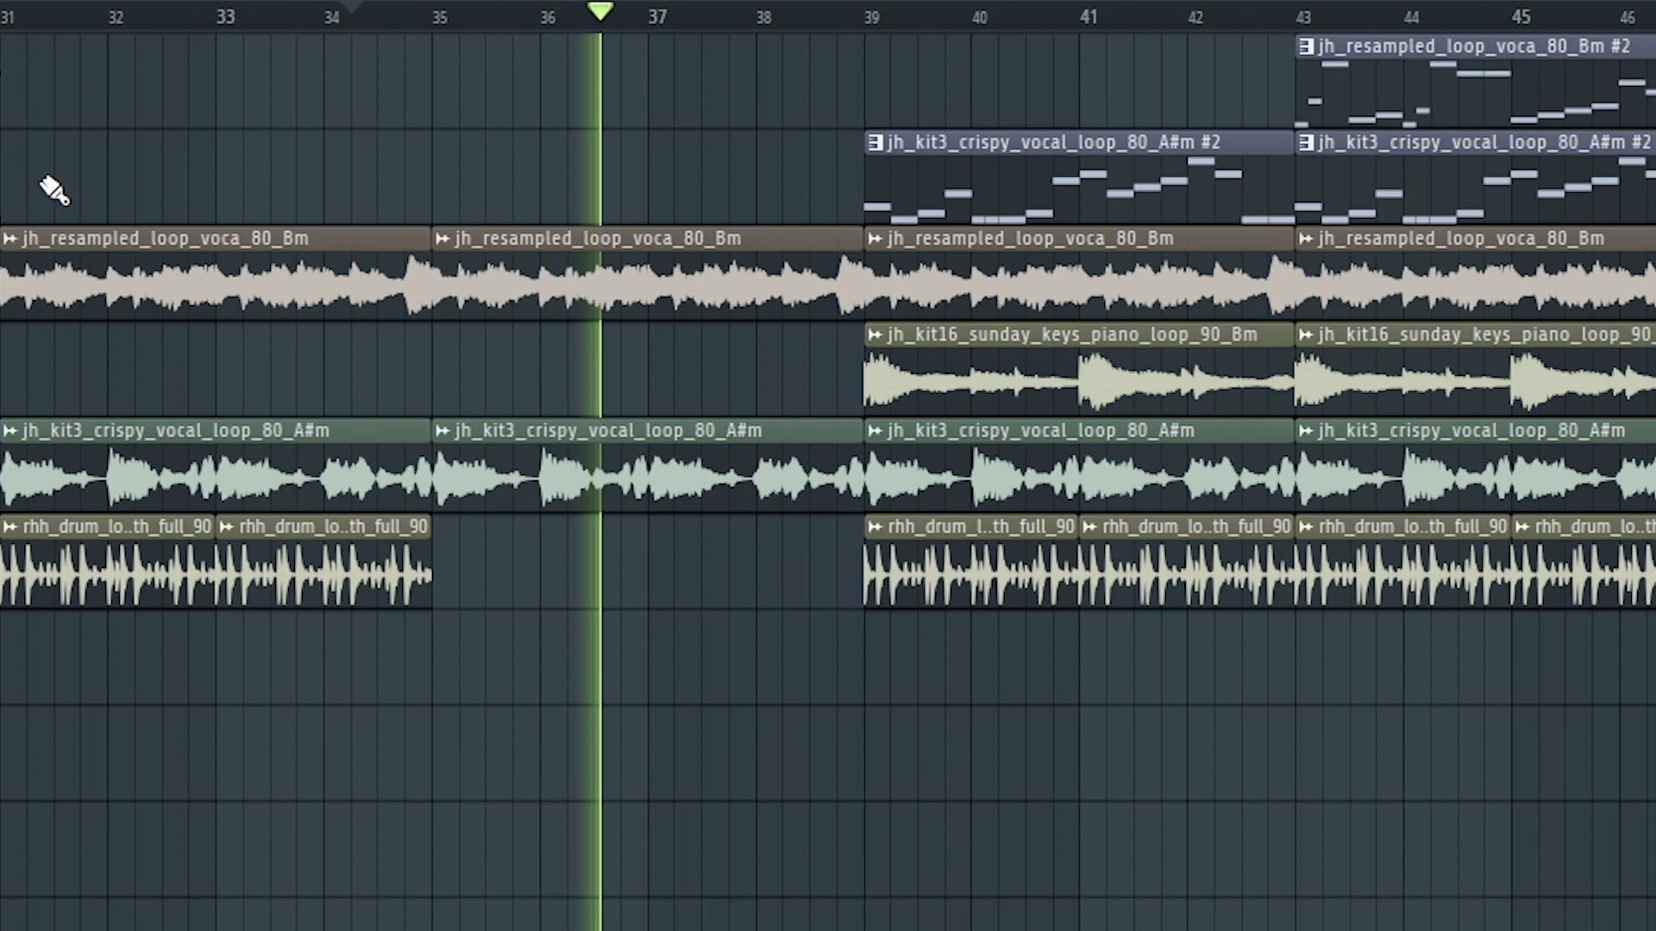
left_click(731, 129)
left_click_drag(741, 138, 721, 115)
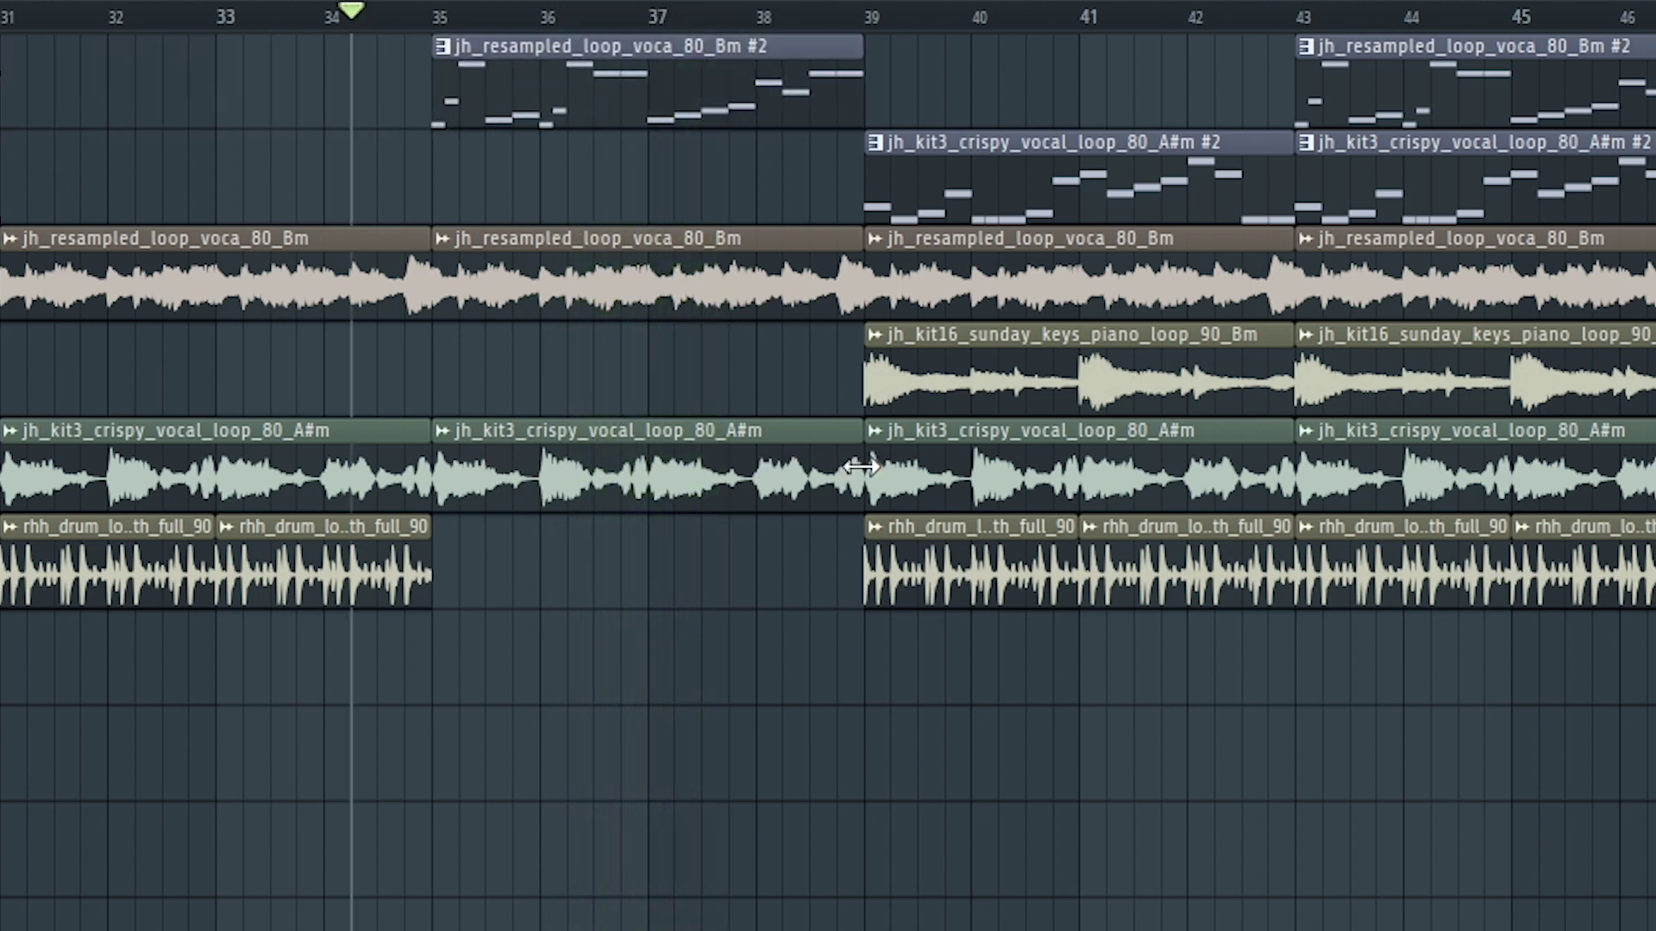